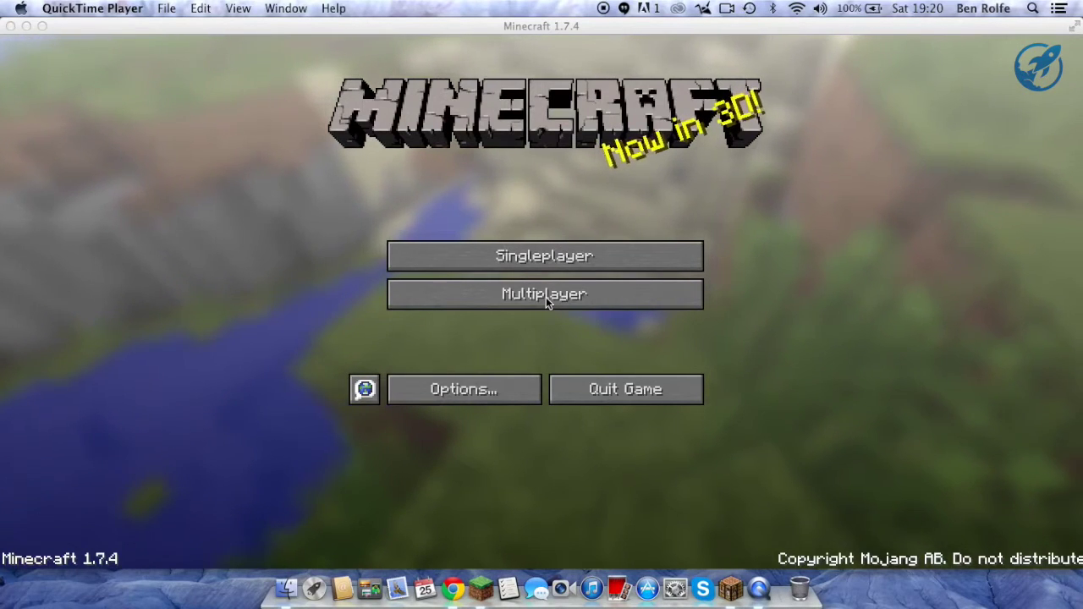
# Load the Old House world and walk through the front door into the hallway.
pyautogui.click(546, 260)
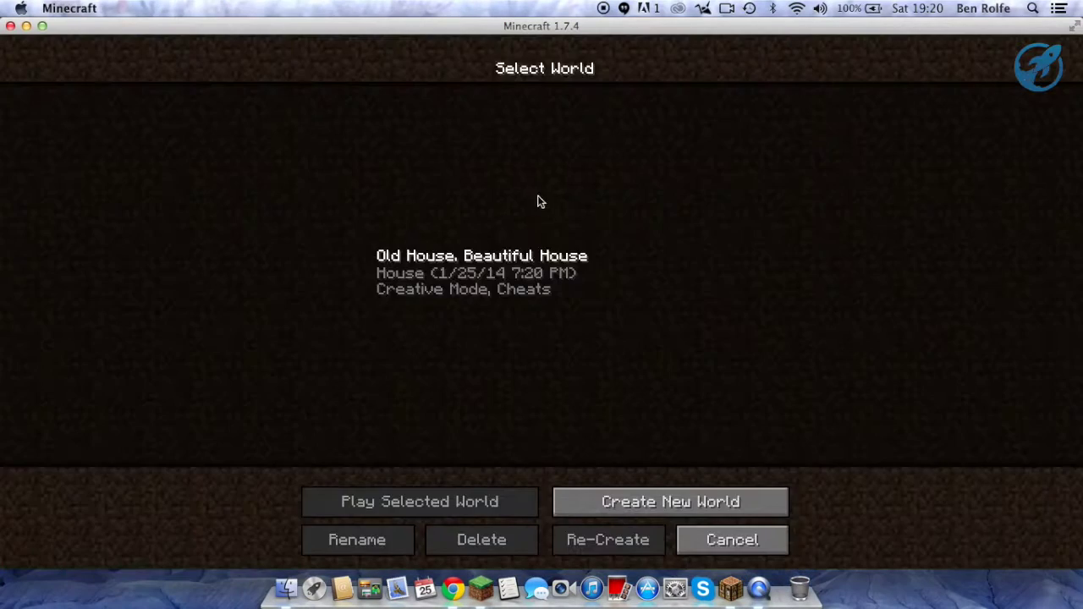
pyautogui.doubleClick(503, 279)
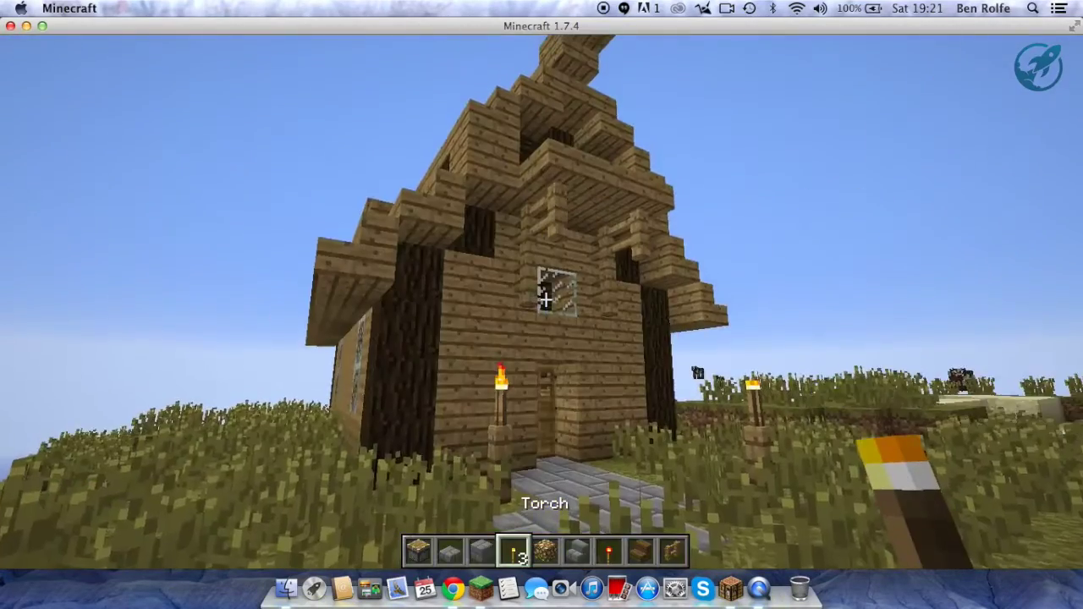
pyautogui.press('w')
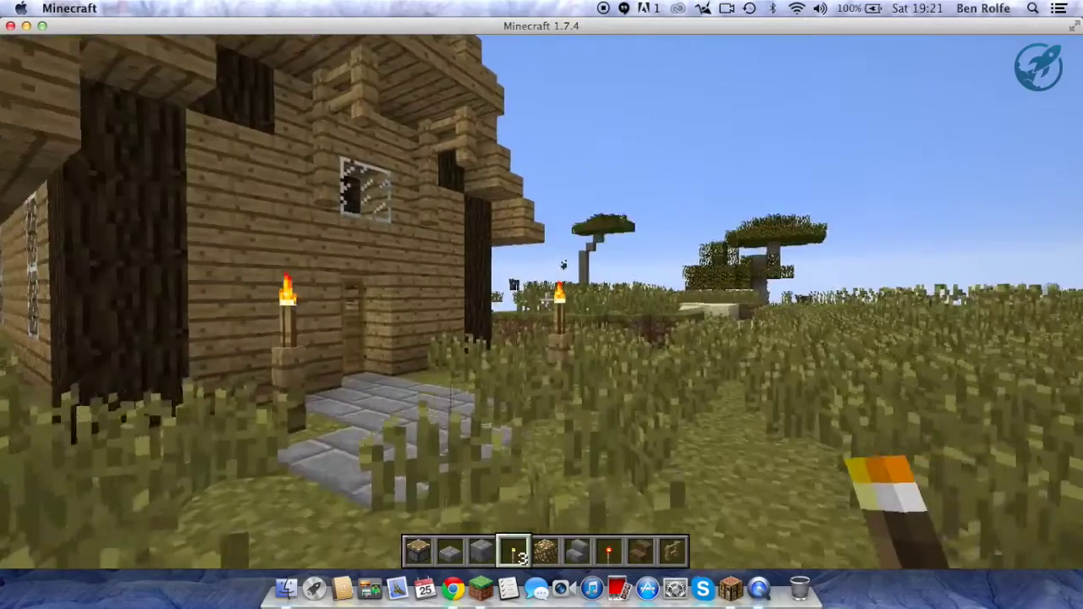
pyautogui.press('w')
pyautogui.rightClick(546, 301)
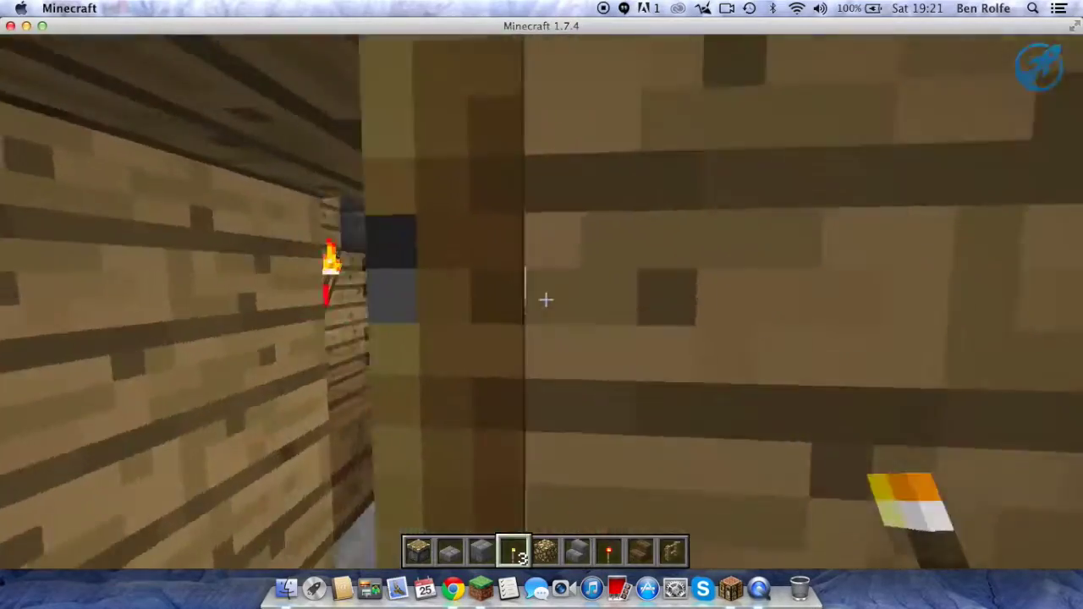
pyautogui.press('s')
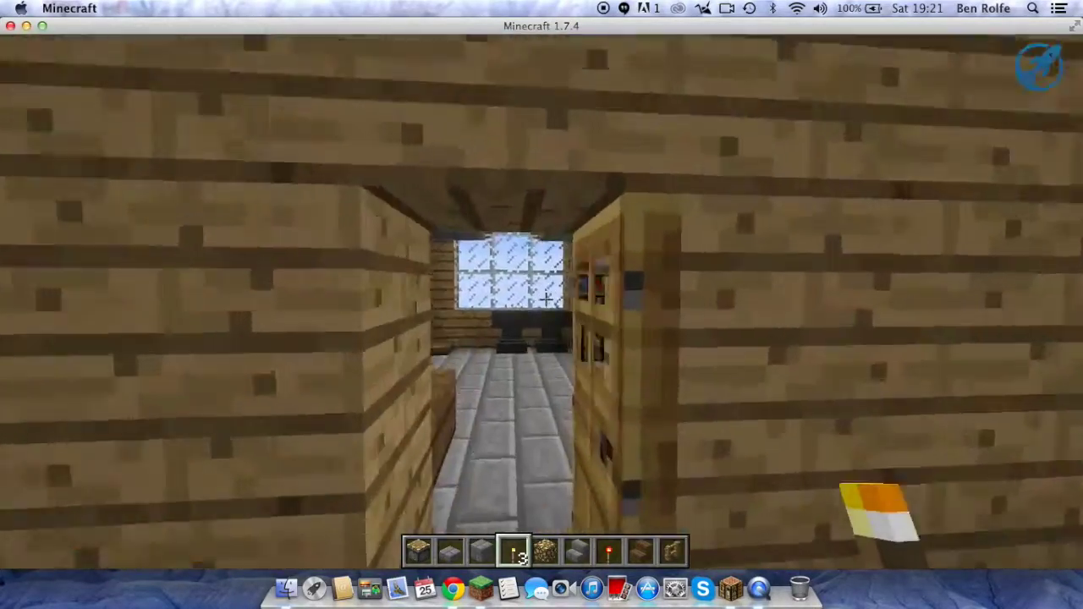
pyautogui.press('w')
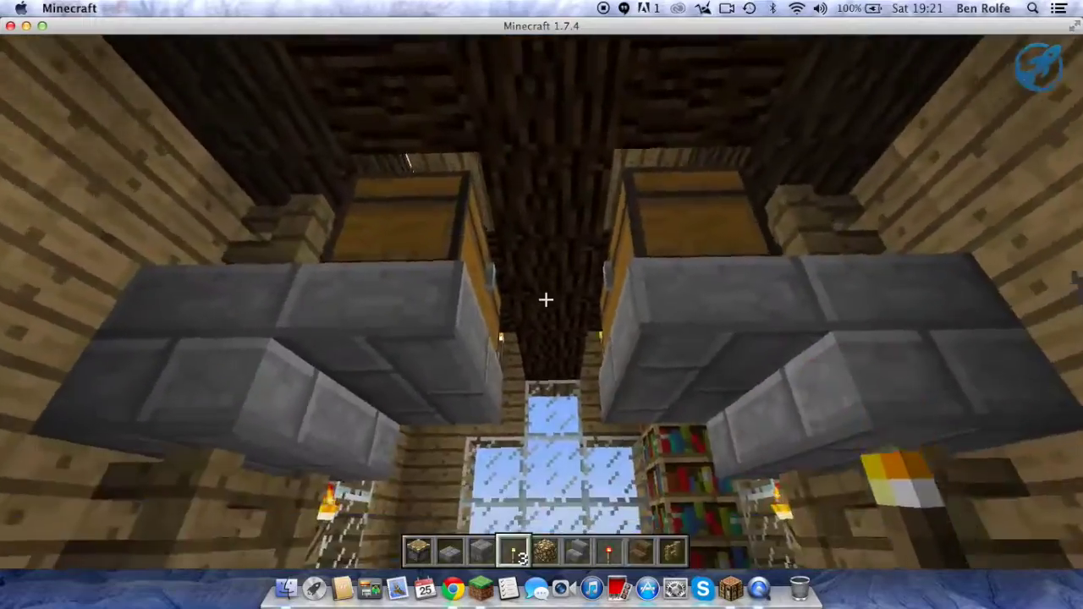
pyautogui.press('w')
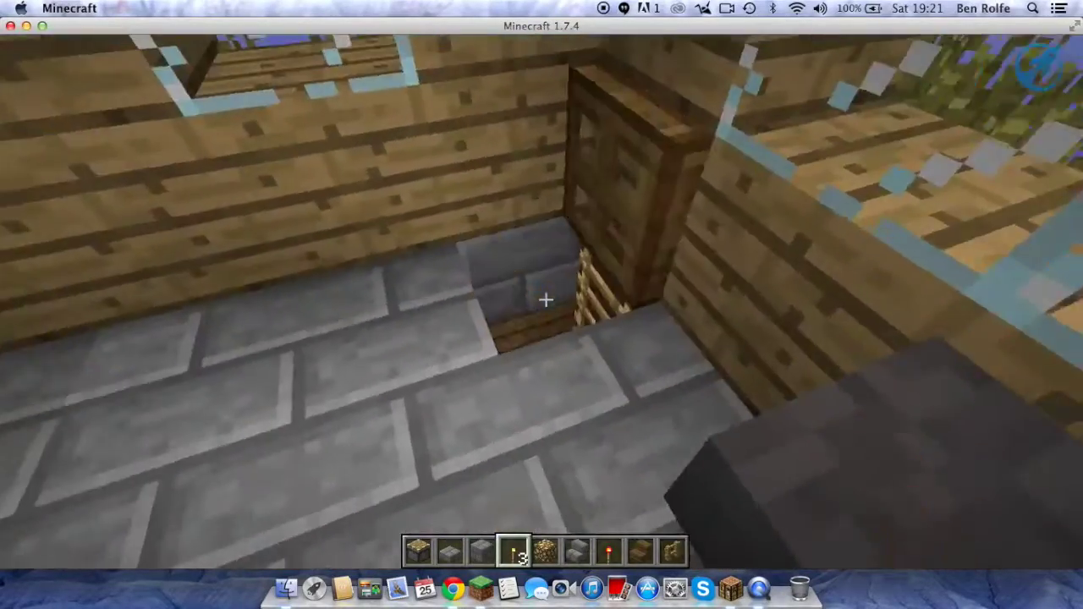
# Open the trapdoor, climb down to the furnace room, then return up and outside.
pyautogui.rightClick(545, 298)
pyautogui.press('w')
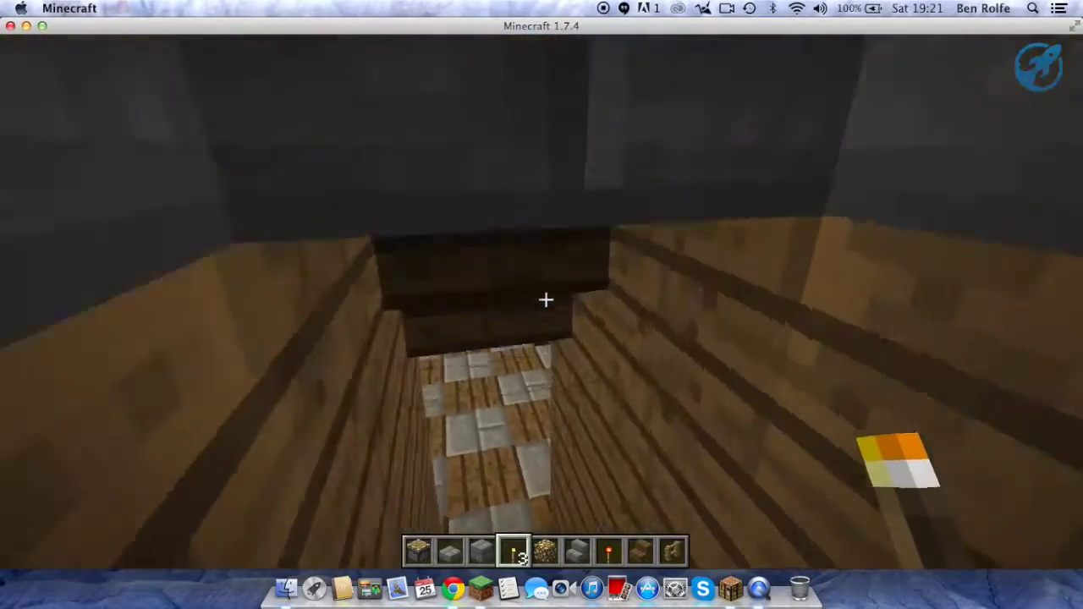
pyautogui.press('w')
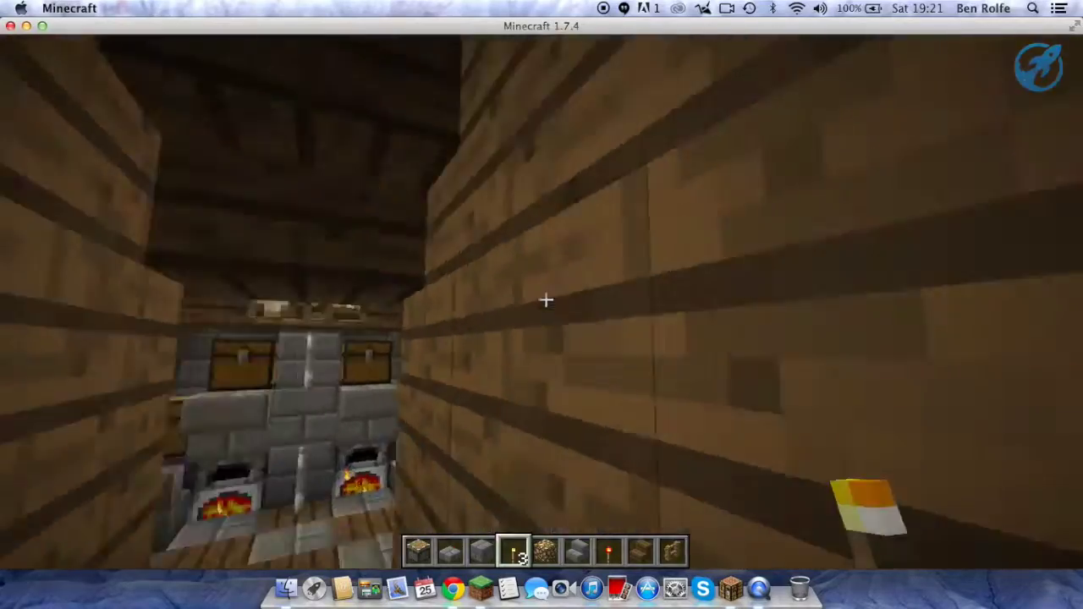
pyautogui.press('w')
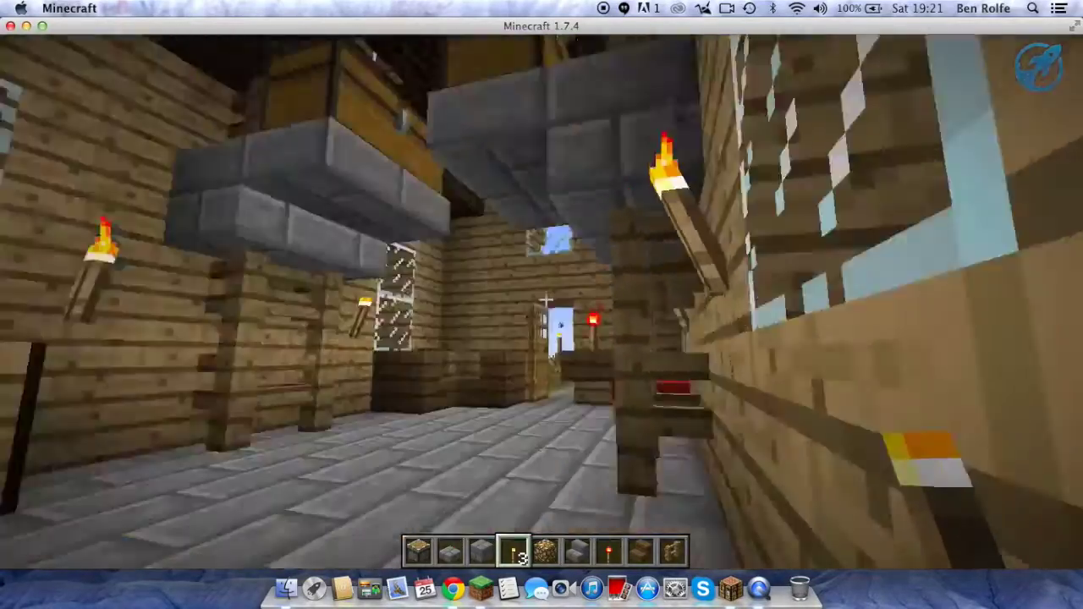
pyautogui.press('w')
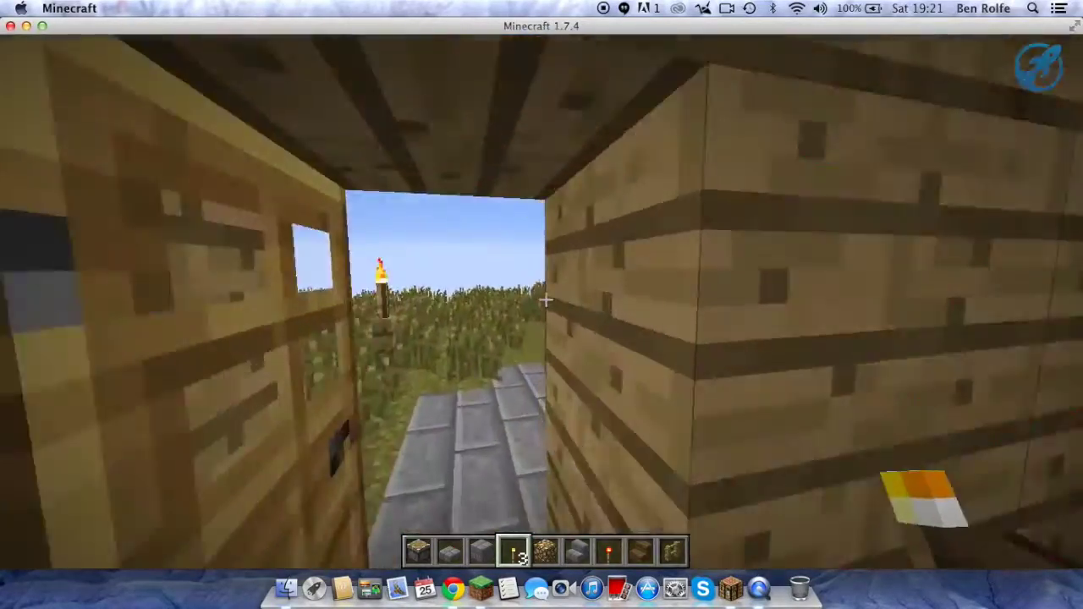
pyautogui.press('w')
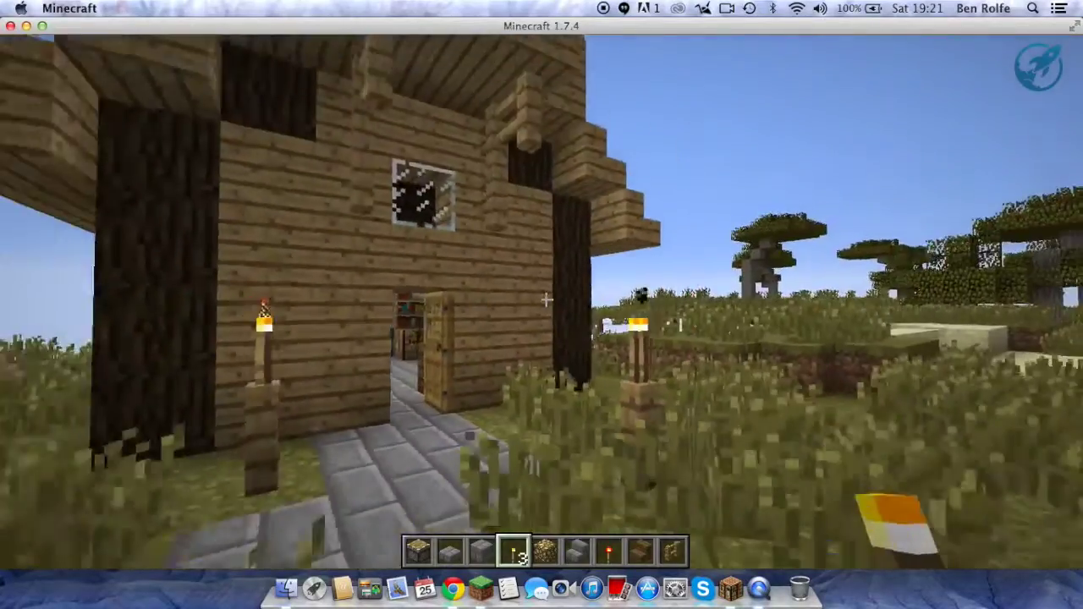
# View the whole house from outside, its stone path and the savanna.
pyautogui.press('s')
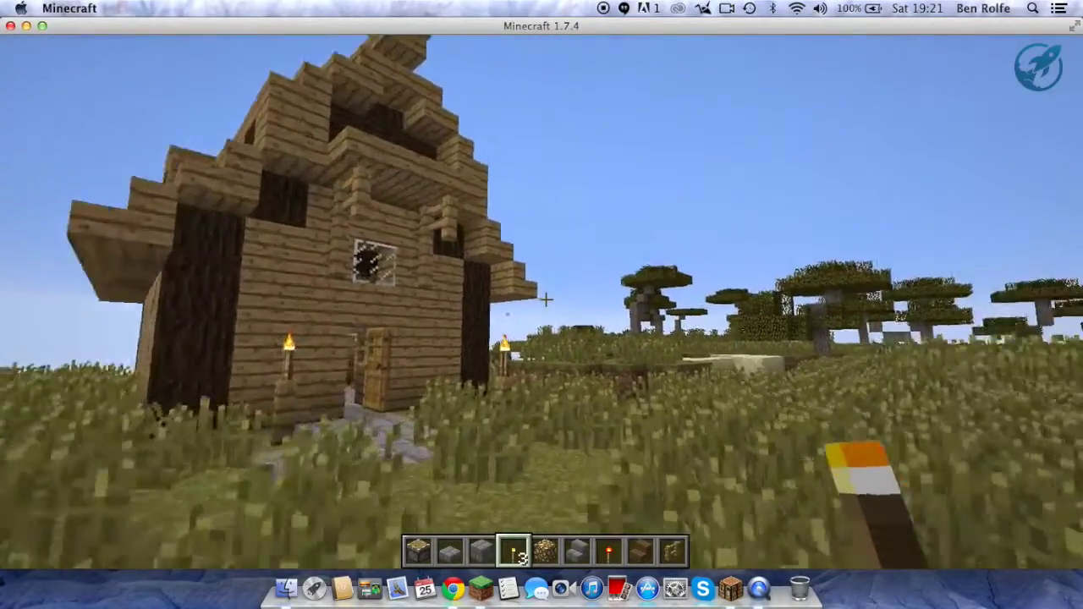
pyautogui.press('w')
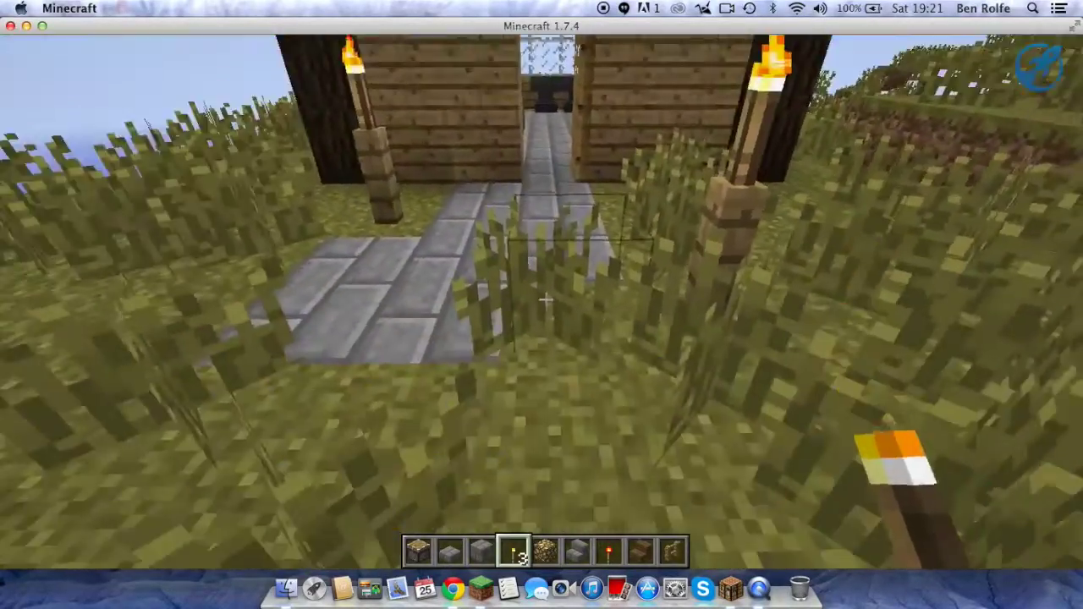
pyautogui.press('w')
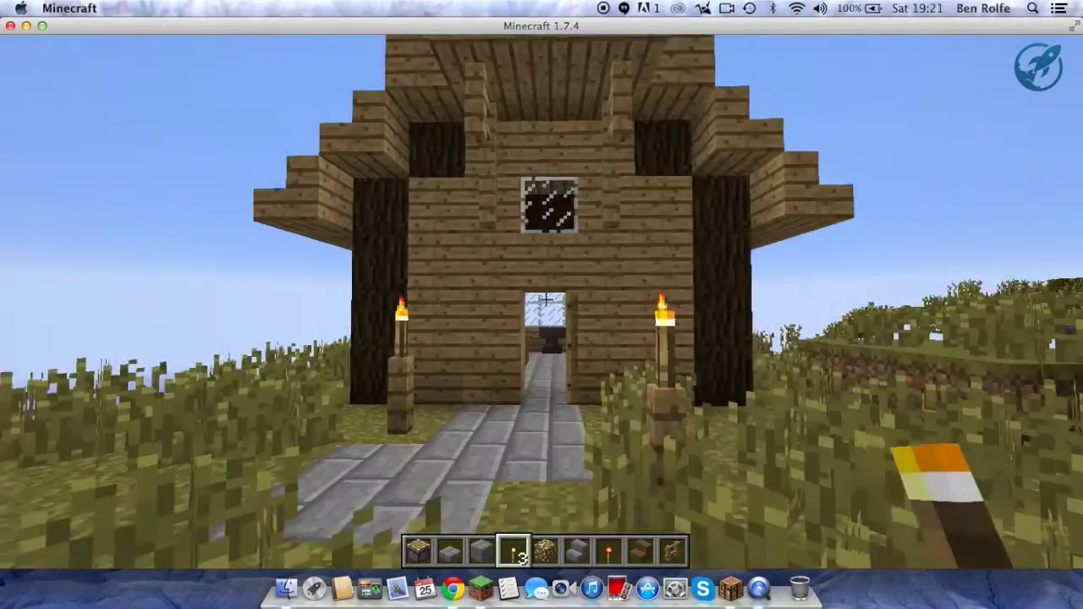
pyautogui.press('w')
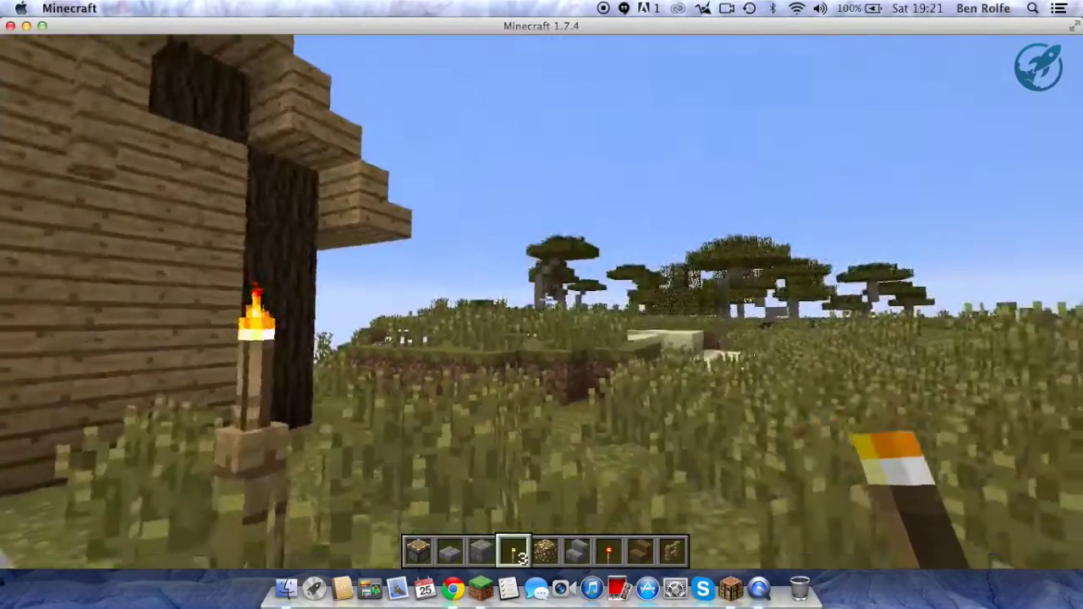
pyautogui.press('w')
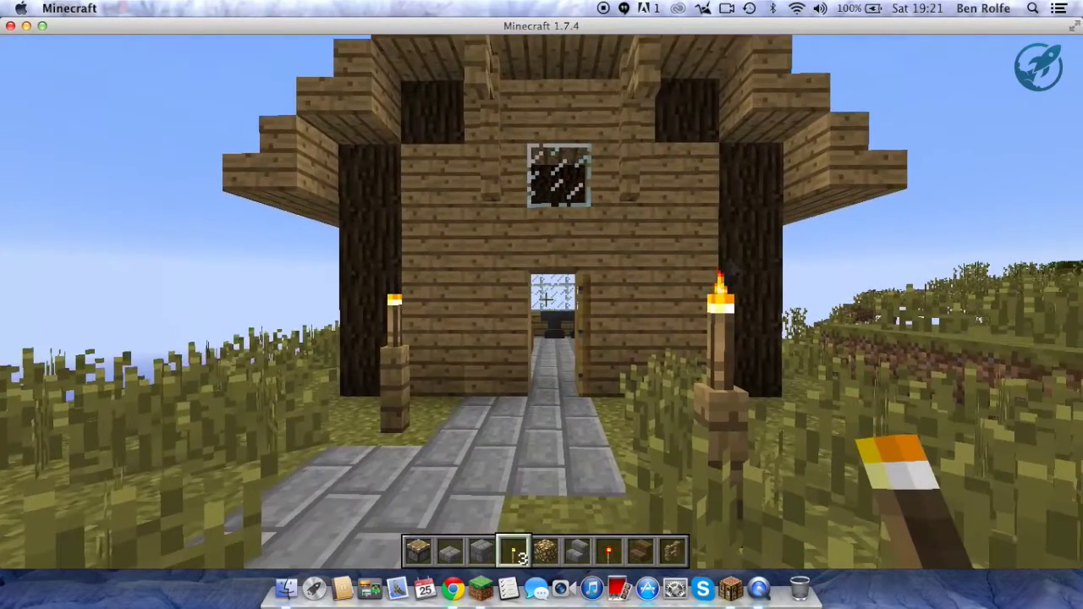
# Save and quit the world to the title screen, then quit Minecraft.
pyautogui.press('Escape')
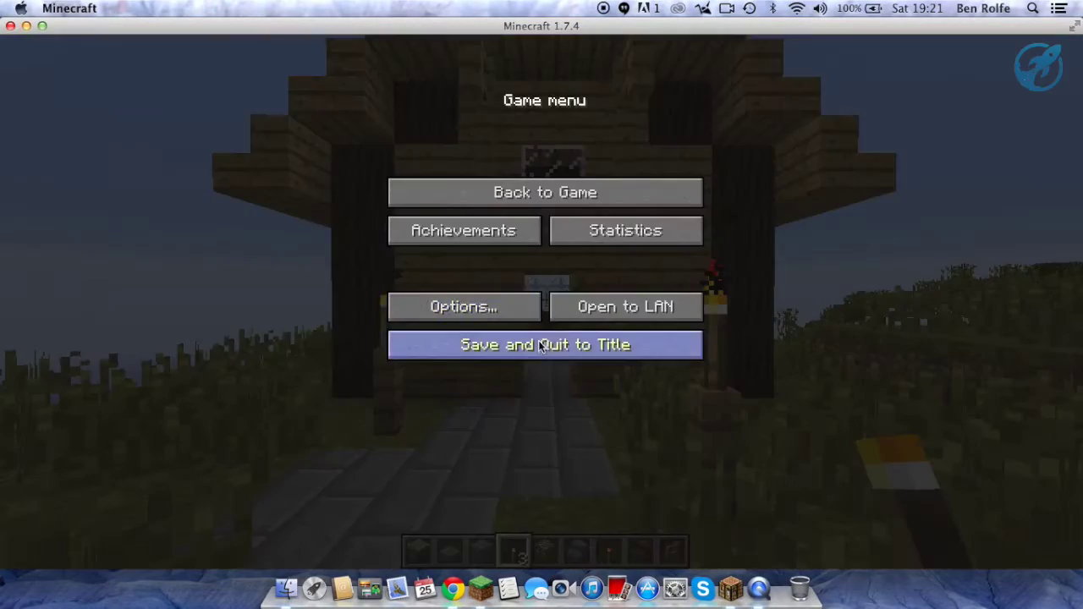
pyautogui.click(539, 342)
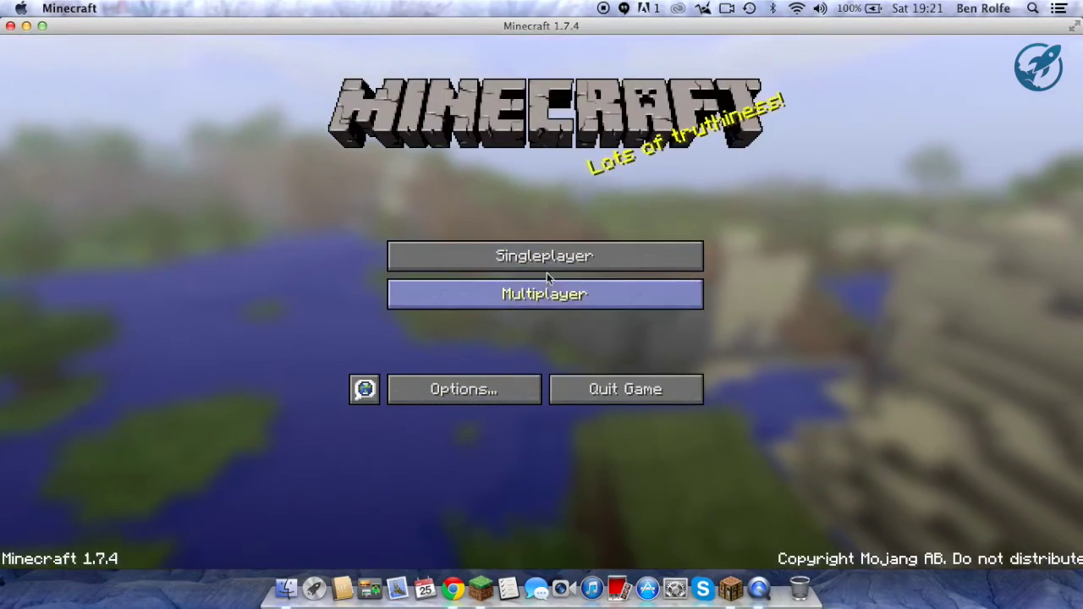
pyautogui.click(567, 380)
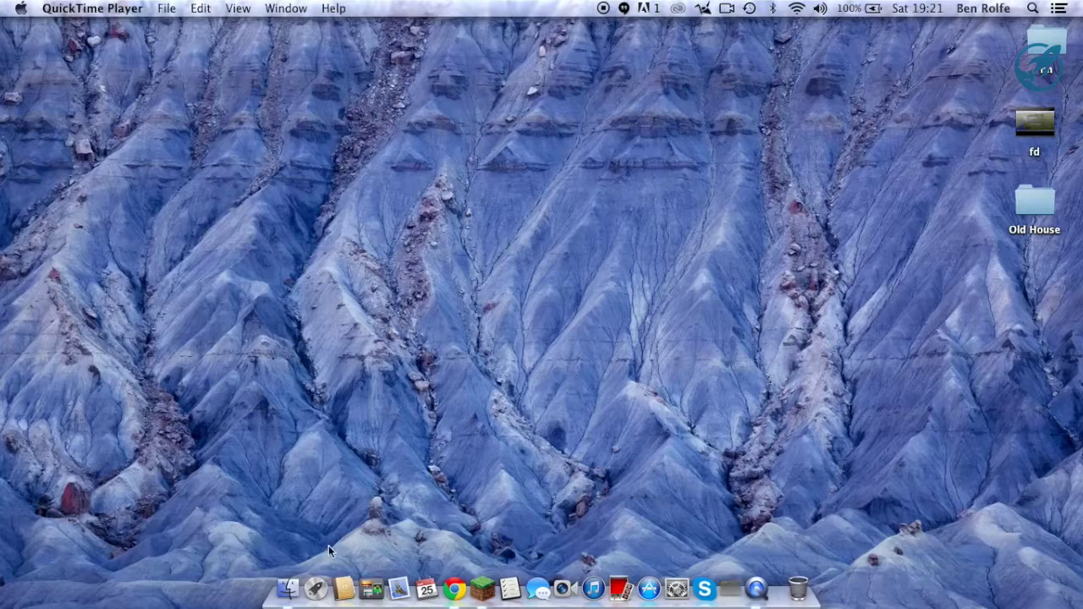
# In Finder, navigate to Library > Application Support > minecraft > saves.
pyautogui.click(303, 582)
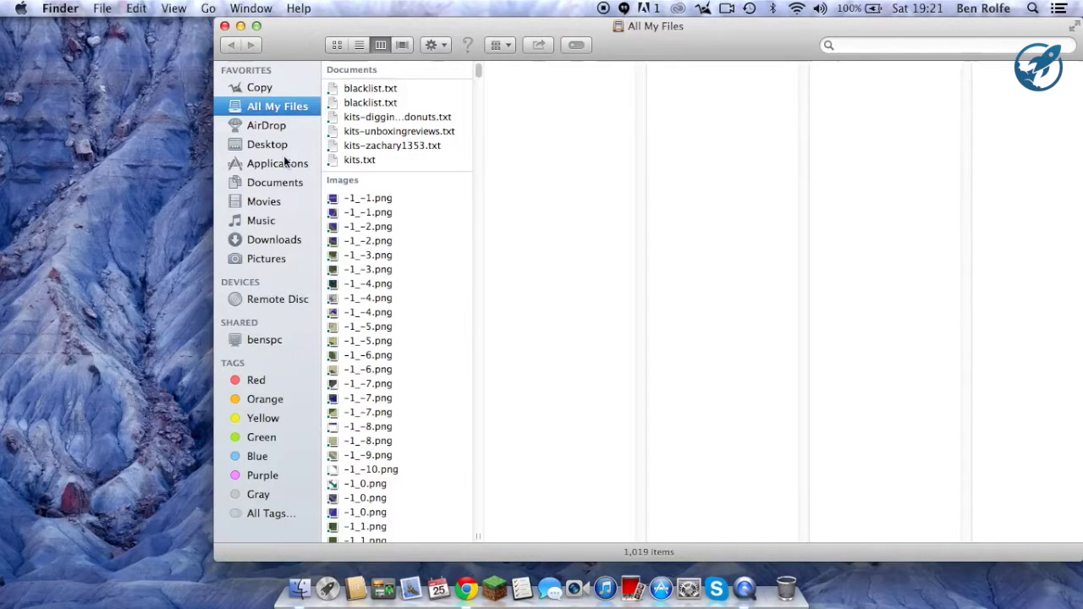
pyautogui.click(214, 13)
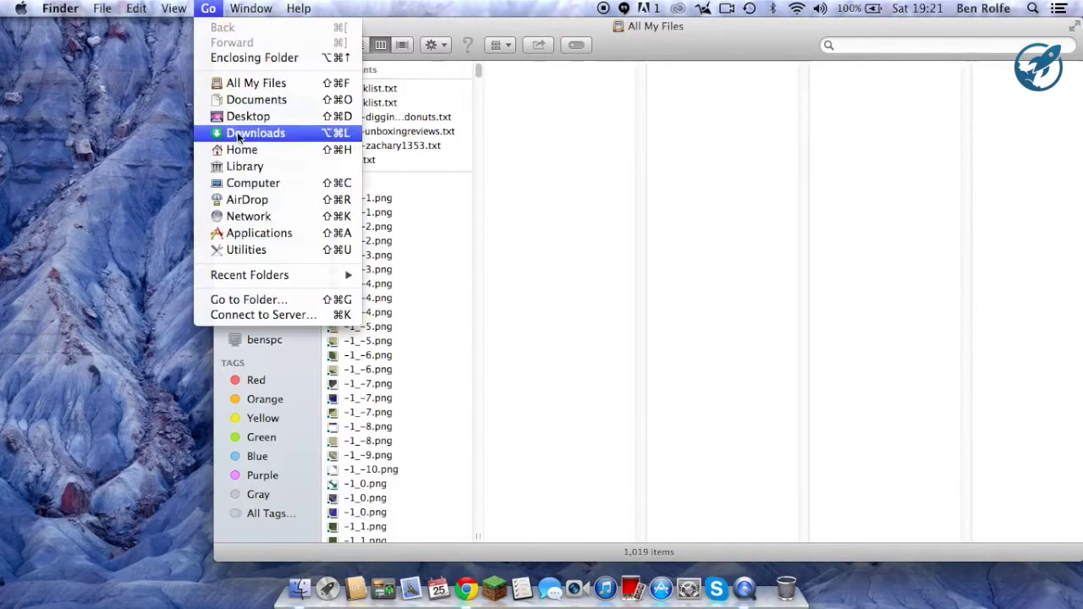
pyautogui.click(633, 197)
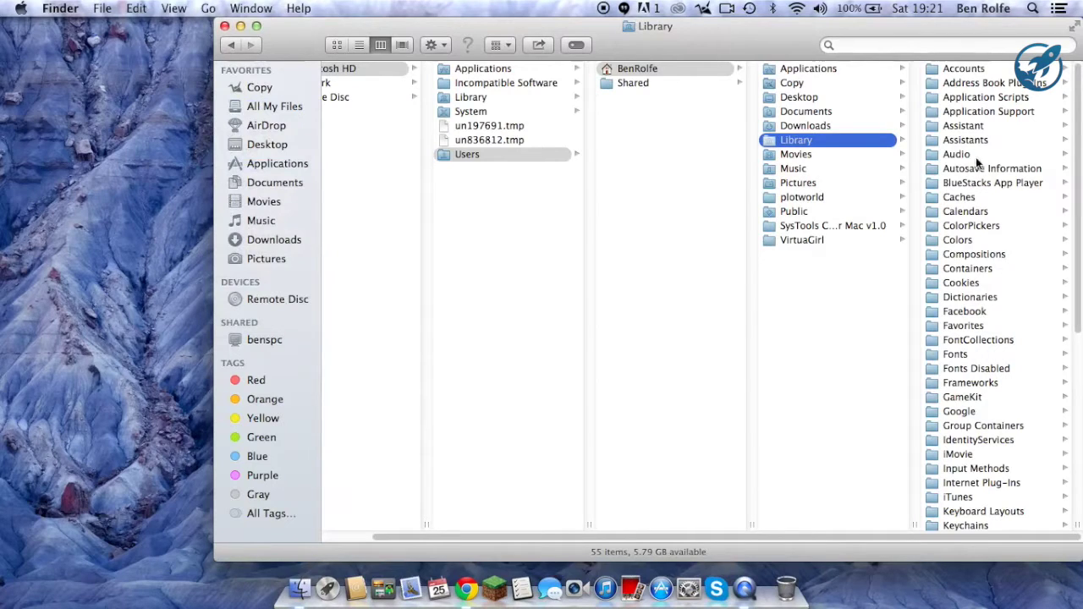
pyautogui.click(982, 112)
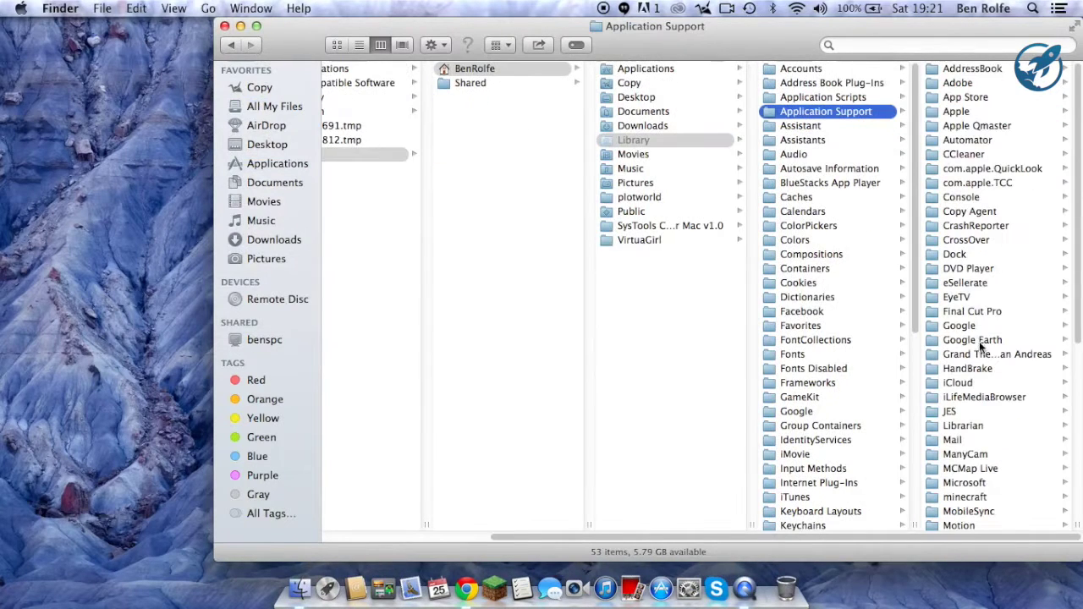
pyautogui.click(973, 497)
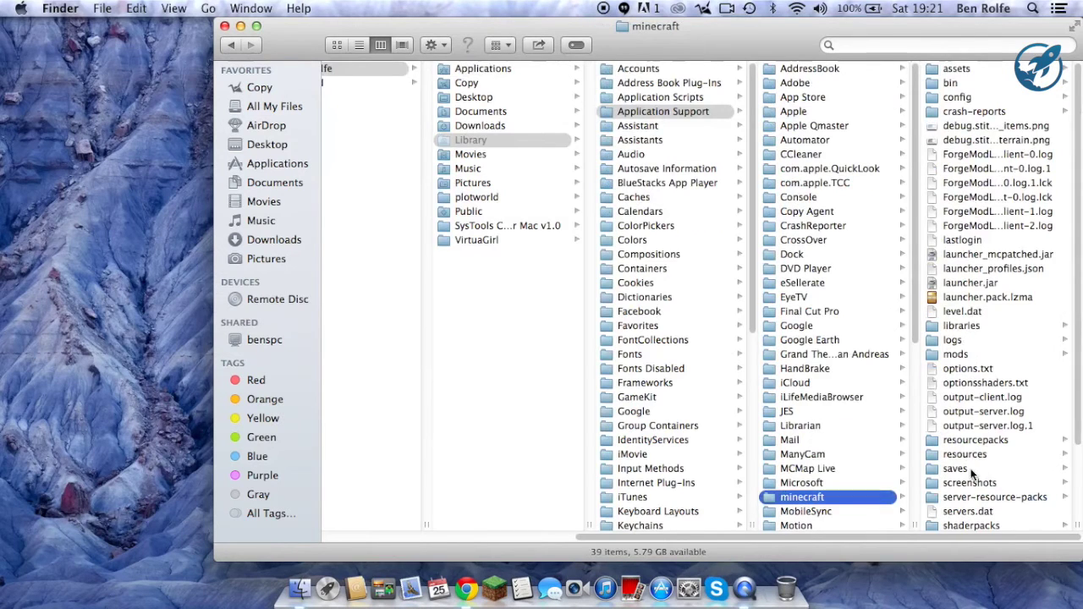
pyautogui.click(965, 470)
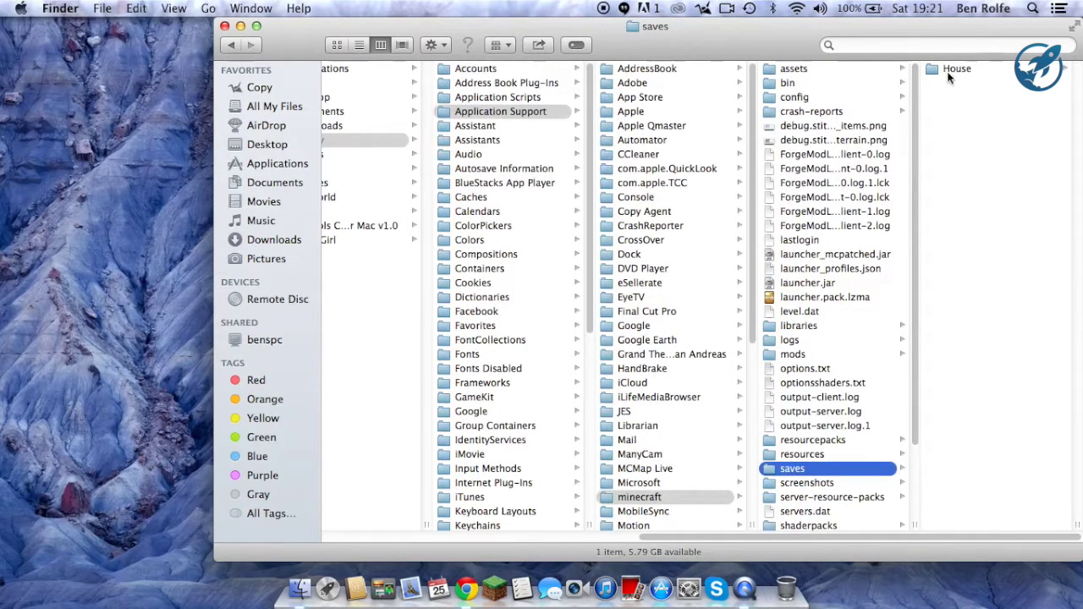
# Drag the House world folder onto the desktop and close the Finder window.
pyautogui.click(977, 69)
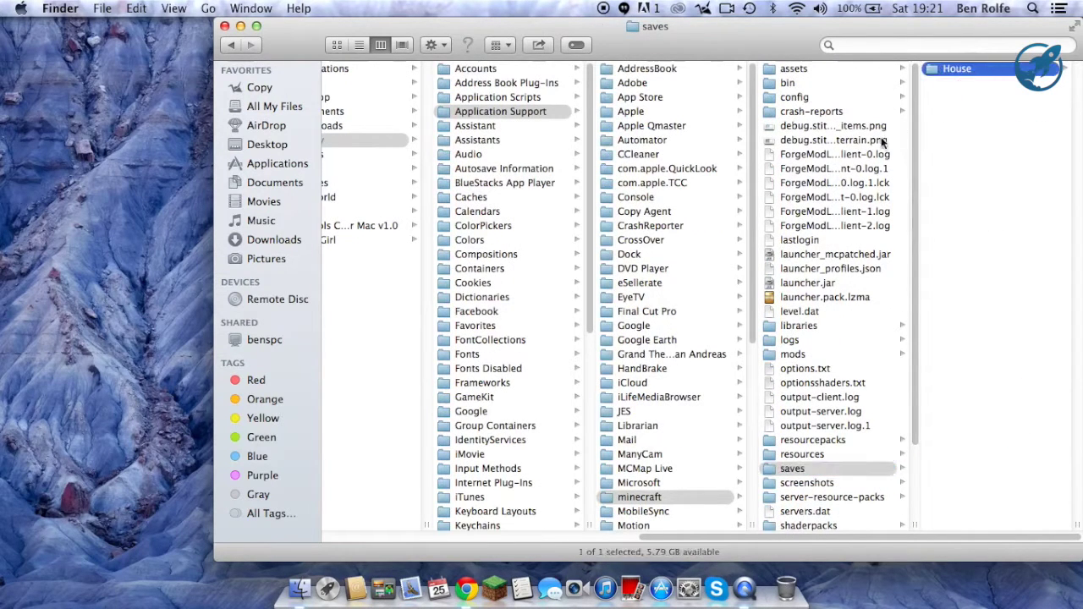
pyautogui.click(957, 69)
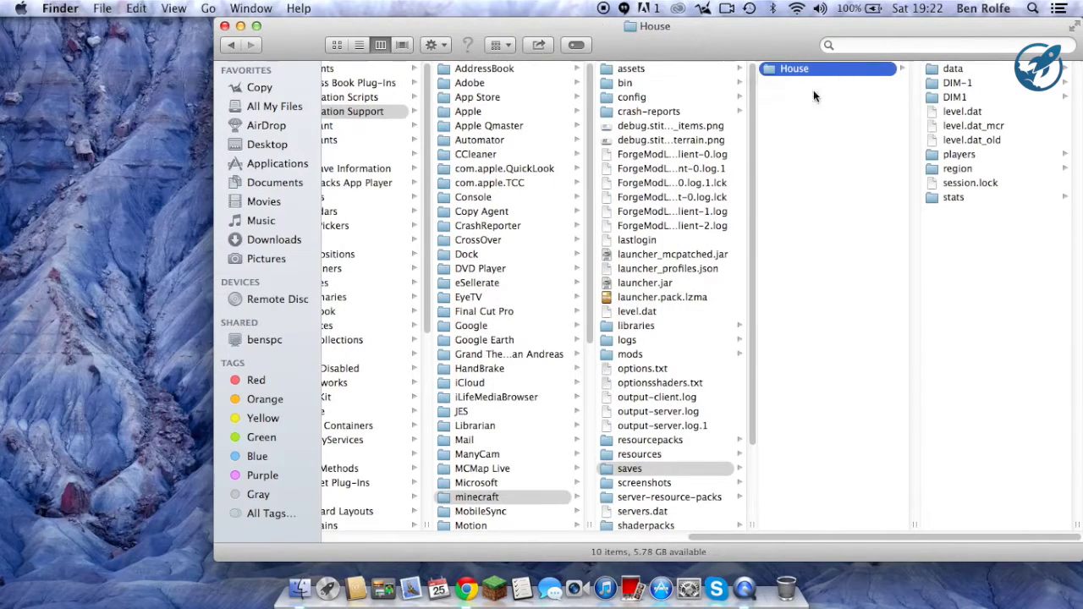
pyautogui.moveTo(804, 69); pyautogui.dragTo(165, 236)
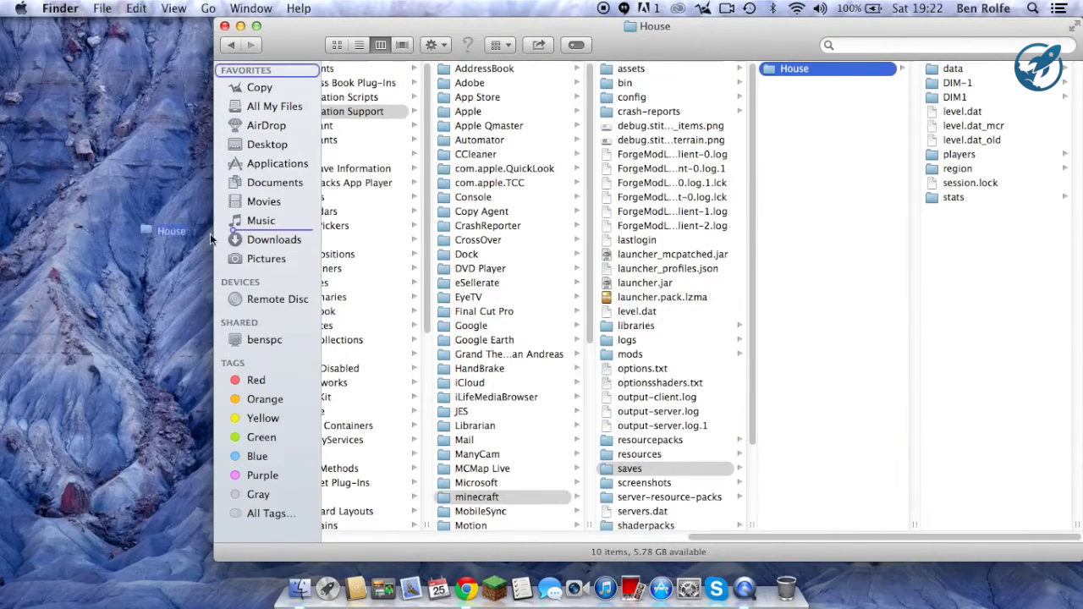
pyautogui.click(225, 27)
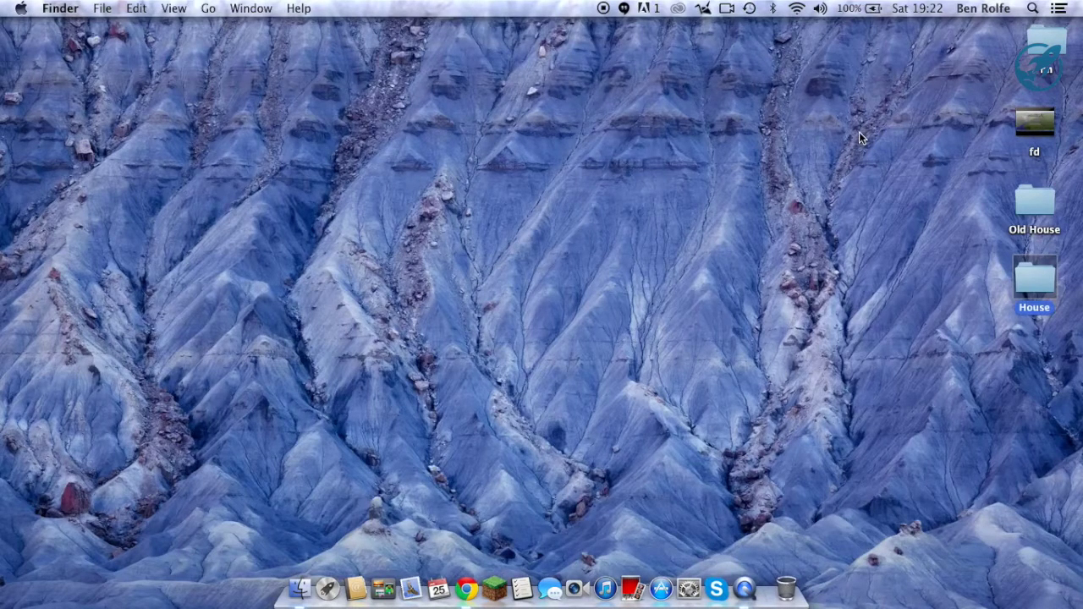
pyautogui.click(1033, 9)
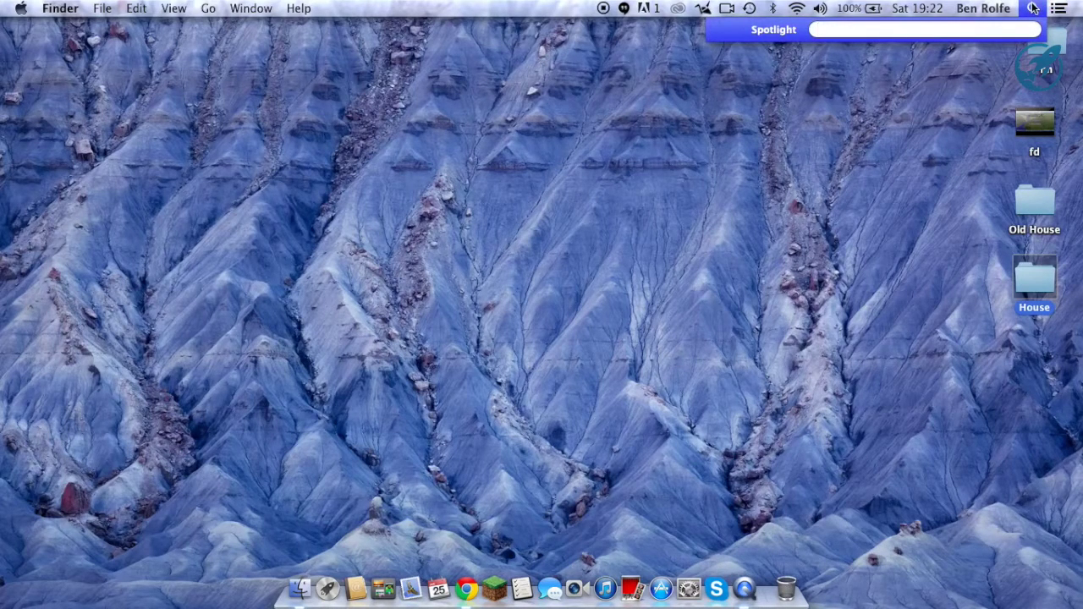
pyautogui.write('%a')
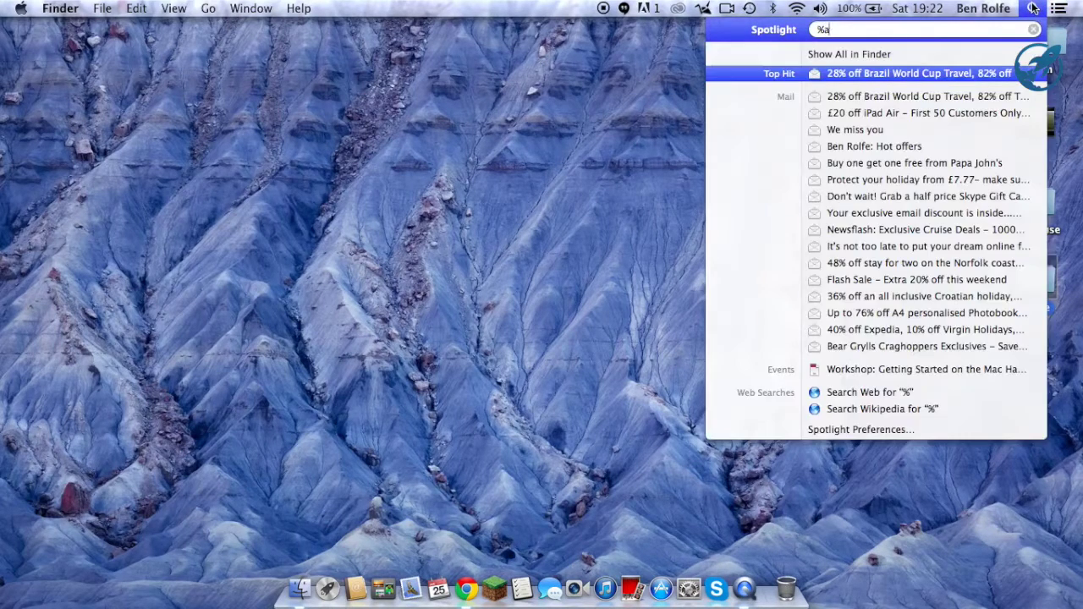
pyautogui.write('ppdata%')
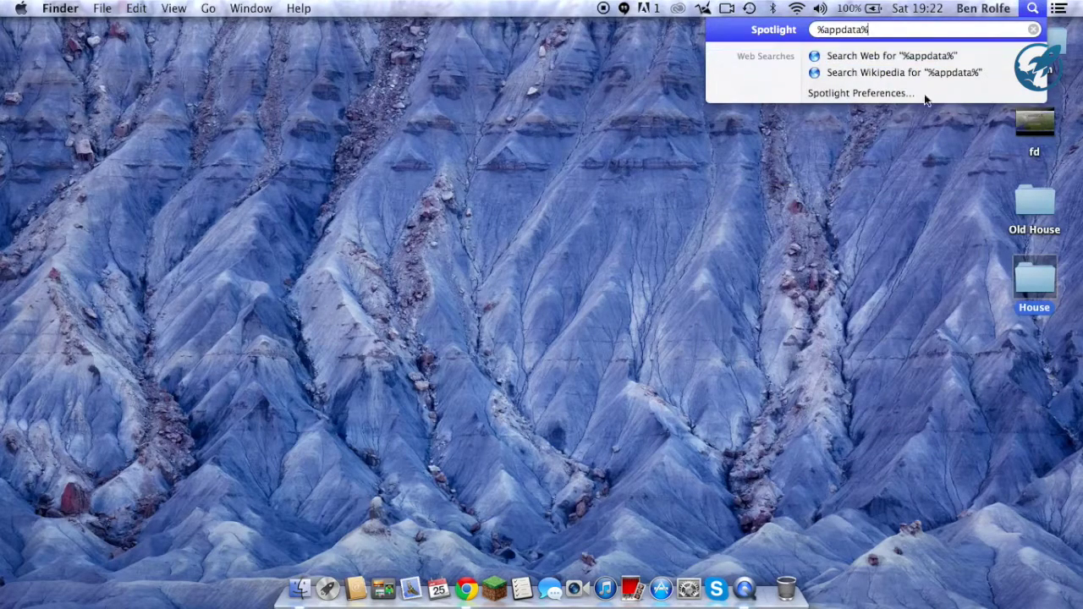
pyautogui.click(831, 146)
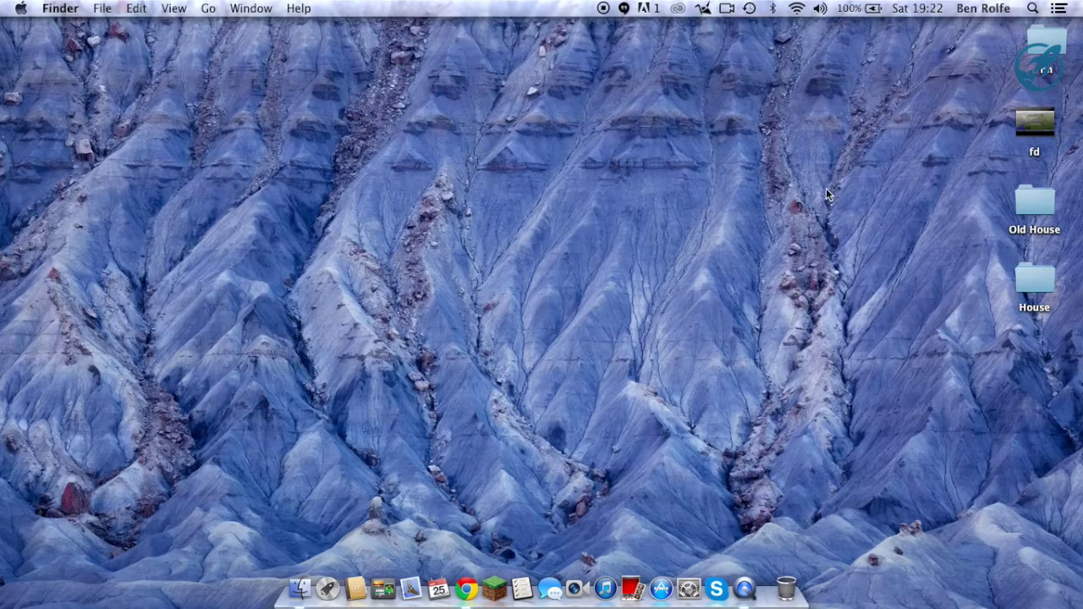
# Move the House folder to mid-desktop and rename it to 'world'.
pyautogui.moveTo(1041, 266)
pyautogui.mouseDown()
pyautogui.moveTo(537, 147)
pyautogui.moveTo(529, 172)
pyautogui.mouseUp()
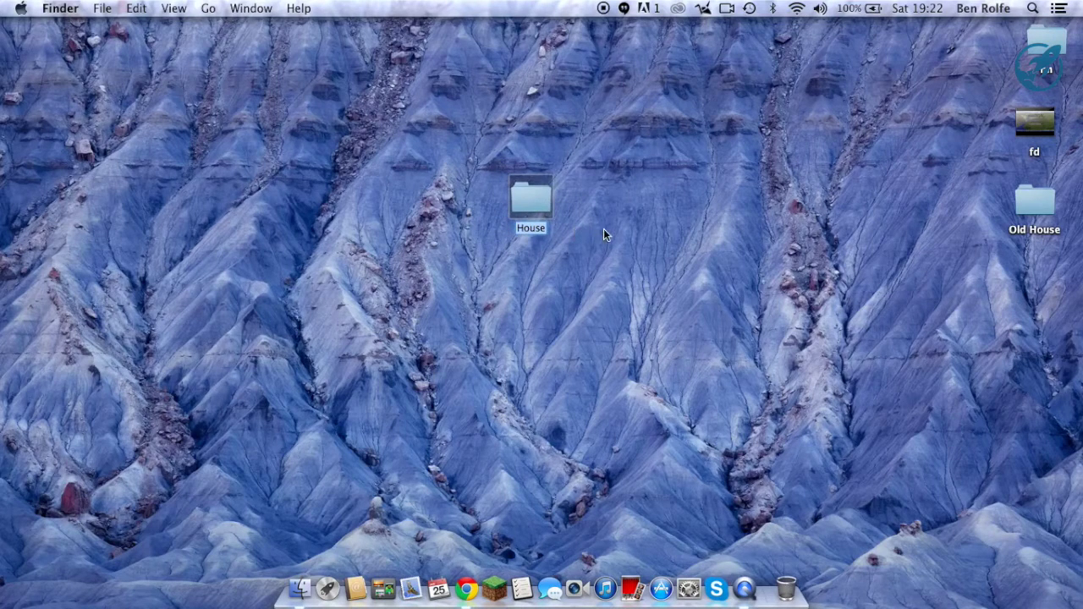
pyautogui.press('Return')
pyautogui.press('BackSpace')
pyautogui.click(566, 194)
# Compress the world folder into world.zip and place it at the desktop's upper left.
pyautogui.rightClick(538, 200)
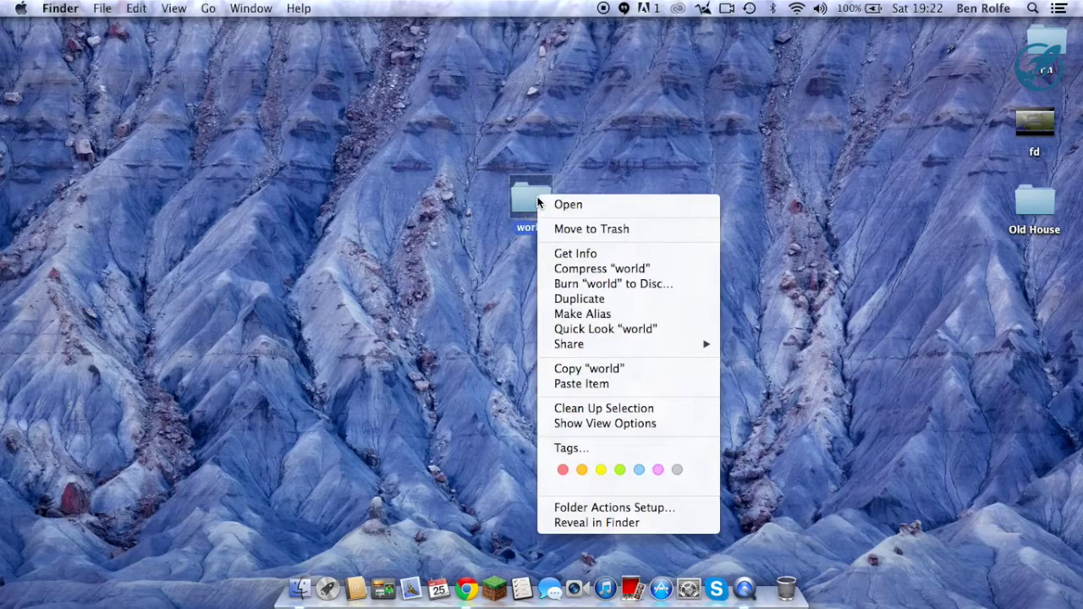
pyautogui.click(610, 268)
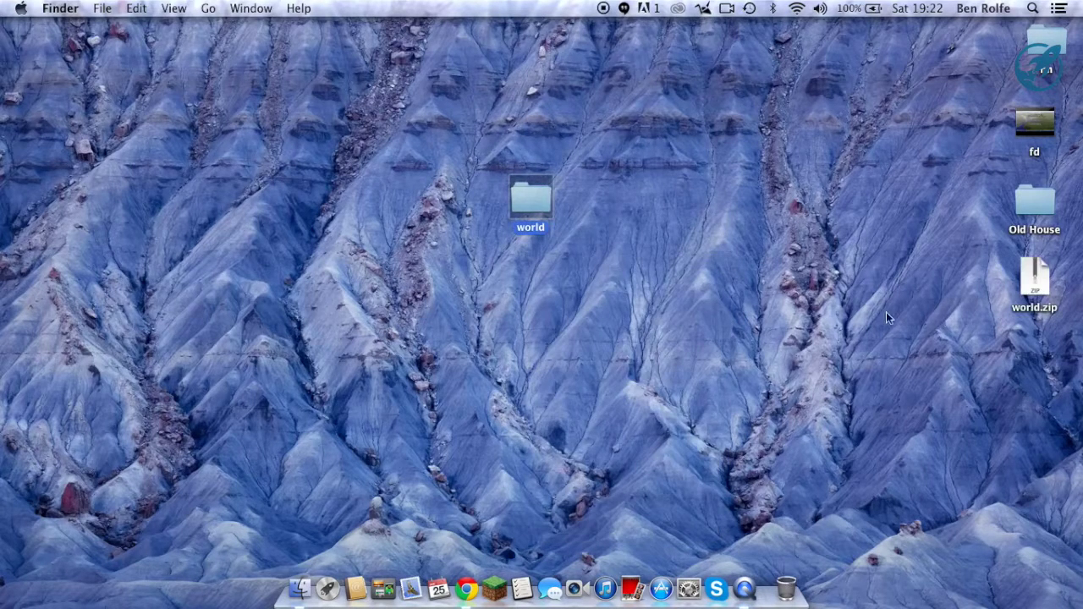
pyautogui.moveTo(1029, 286); pyautogui.dragTo(457, 387)
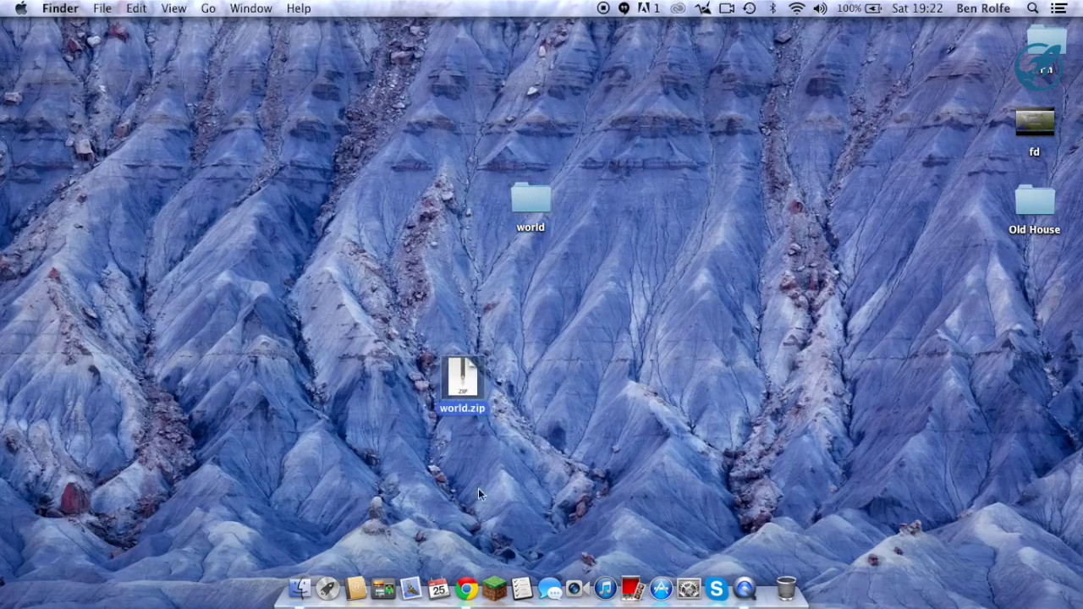
pyautogui.moveTo(462, 381); pyautogui.dragTo(258, 195)
# Open nitropanel.com in Chrome and open SimpleMCraft's management page and file manager.
pyautogui.click(461, 582)
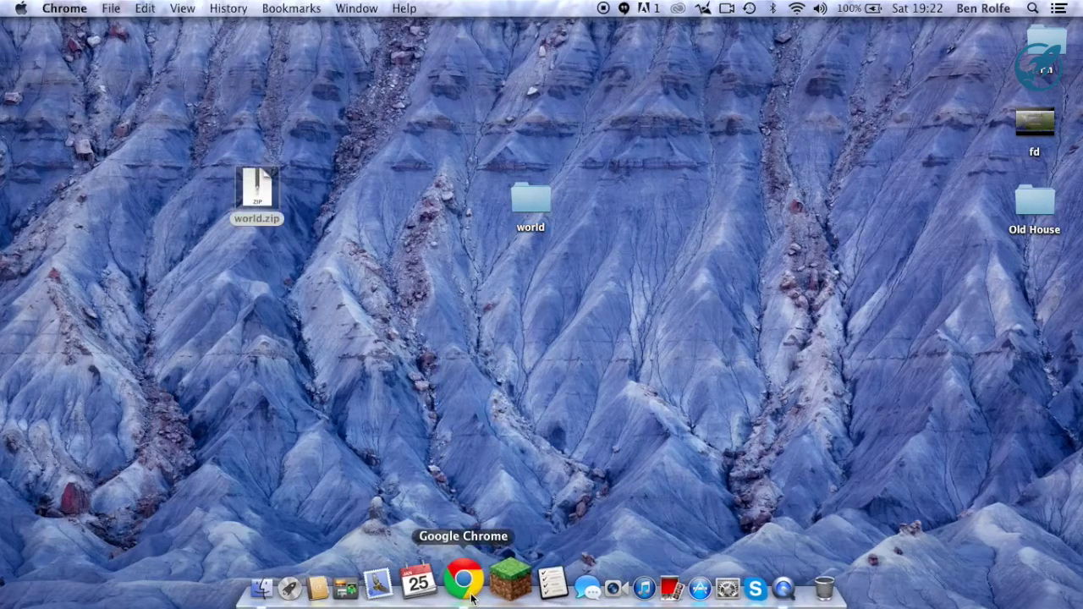
pyautogui.write('nitropanel.com')
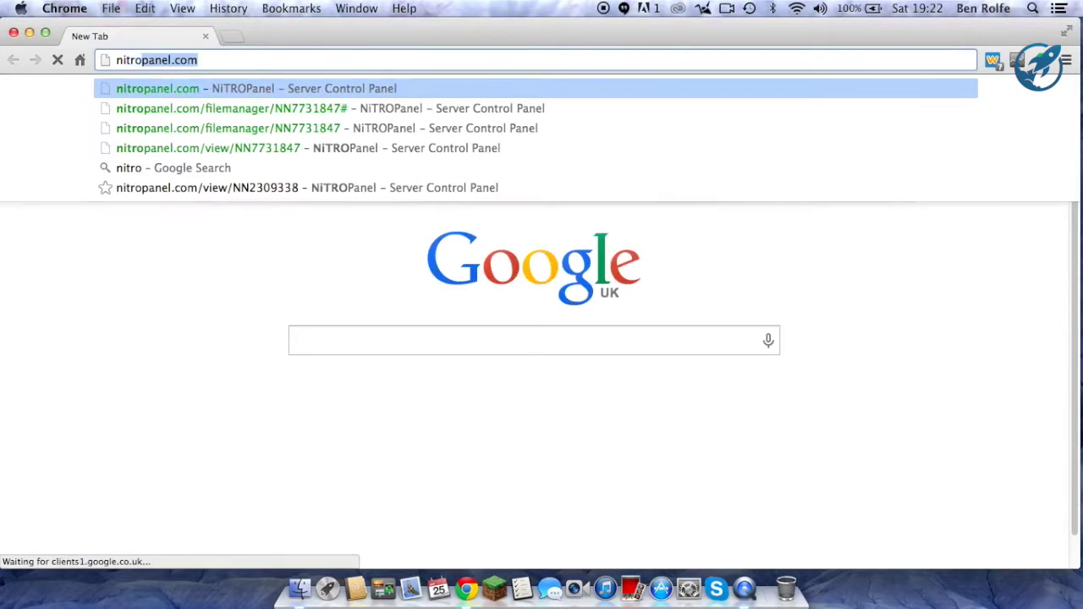
pyautogui.press('Return')
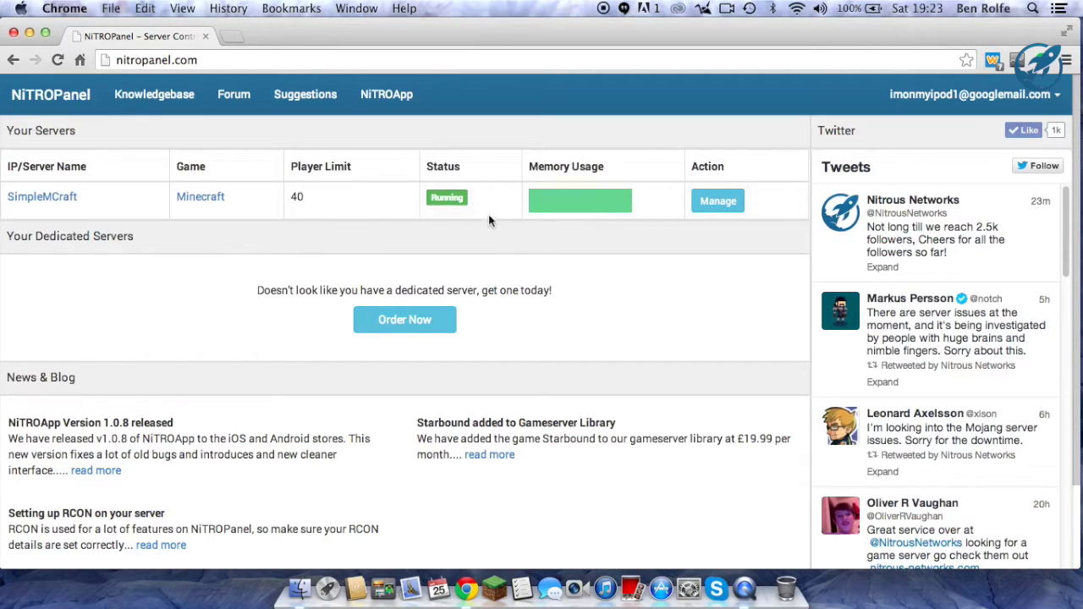
pyautogui.click(715, 203)
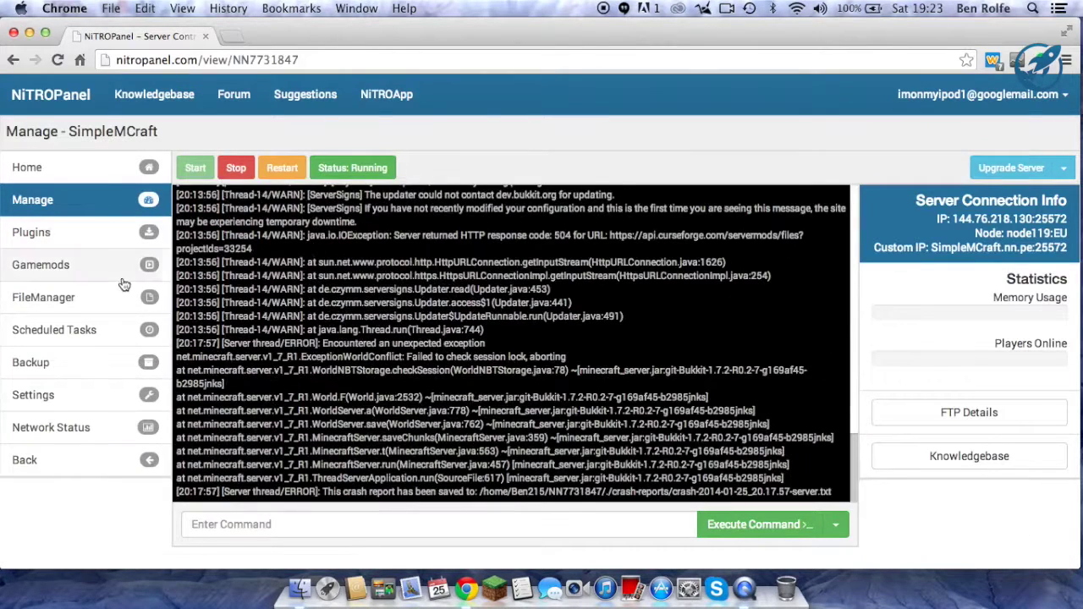
pyautogui.click(84, 302)
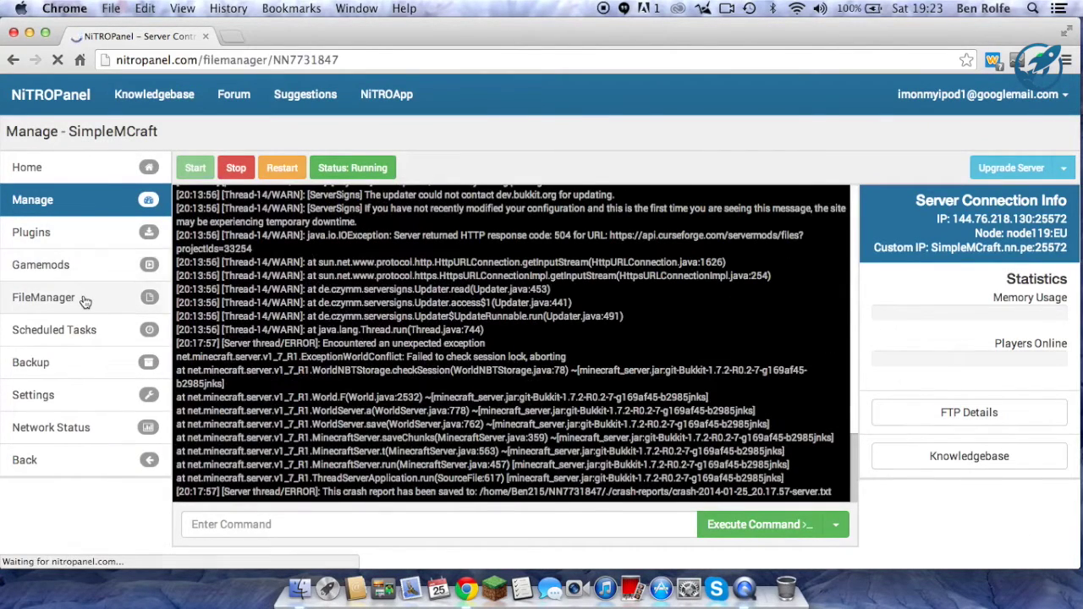
pyautogui.scroll(-3, 319, 259)
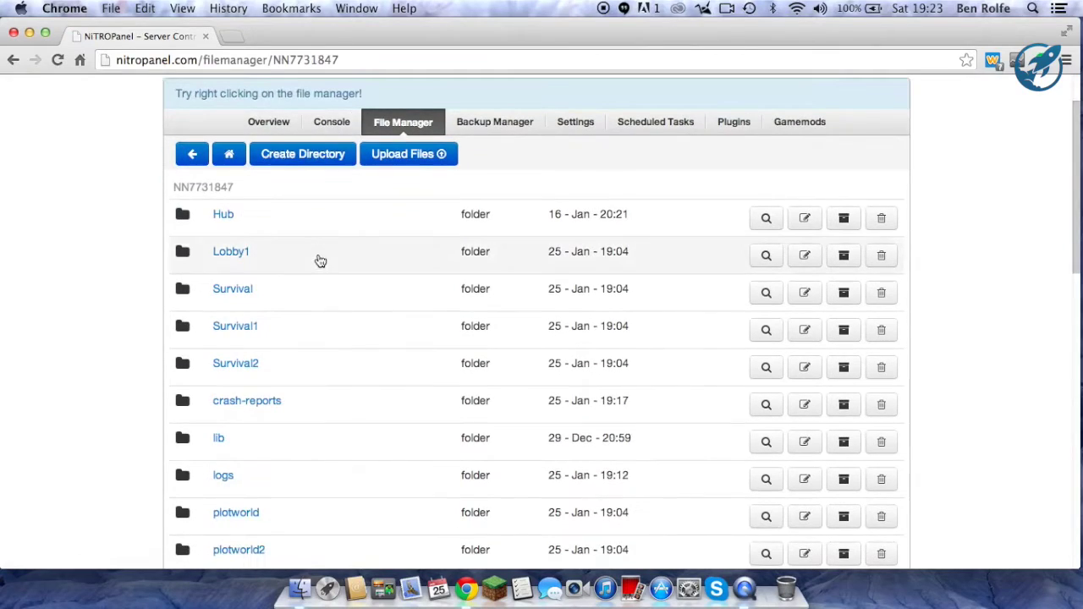
# Stop SimpleMCraft from the Overview until it reads Offline, then return to FileManager.
pyautogui.click(284, 127)
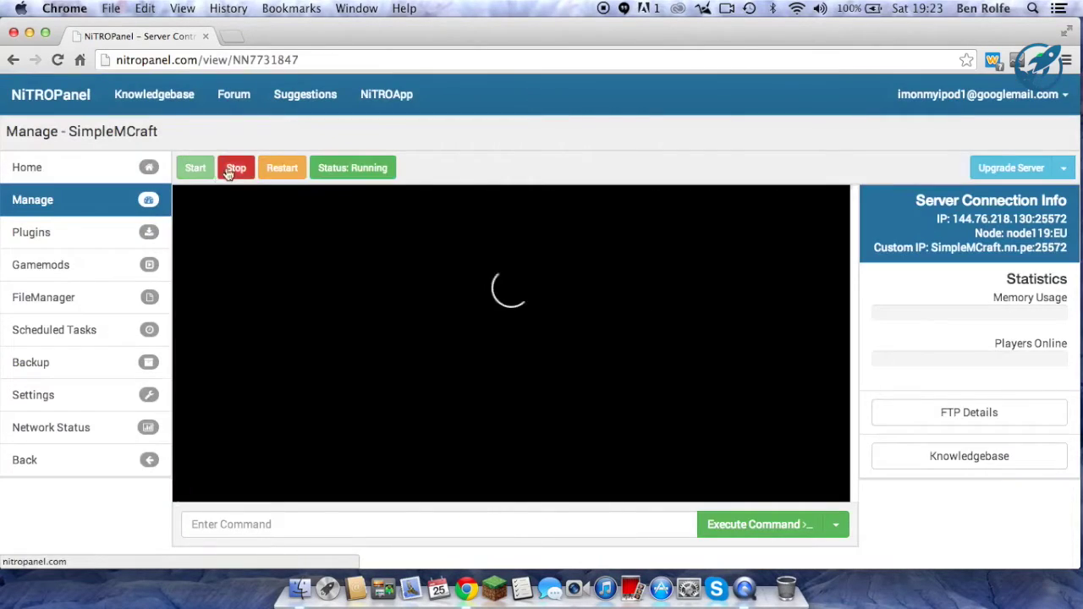
pyautogui.click(234, 167)
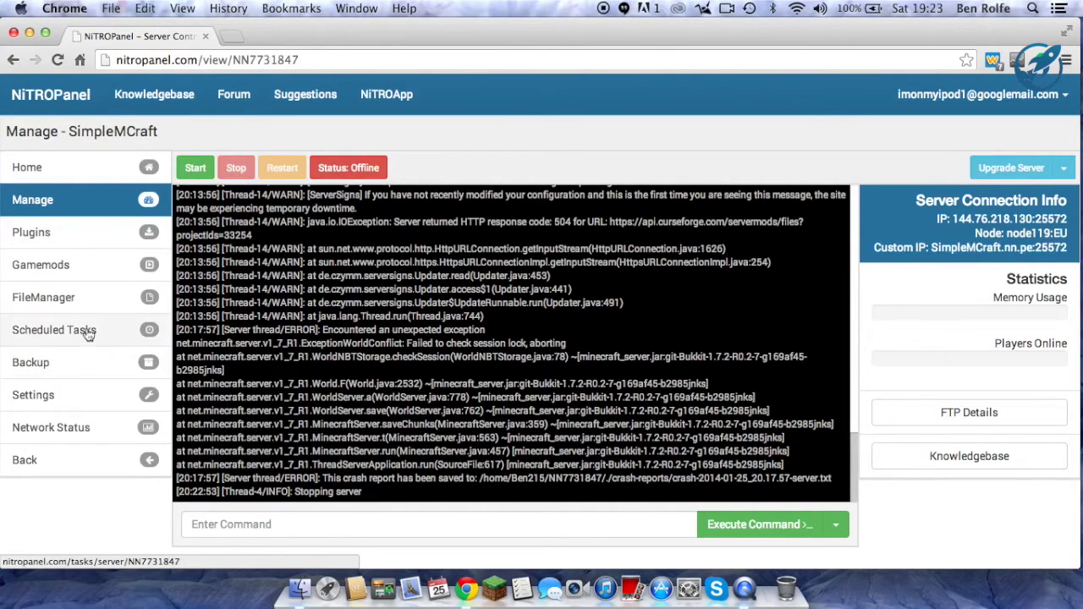
pyautogui.click(67, 297)
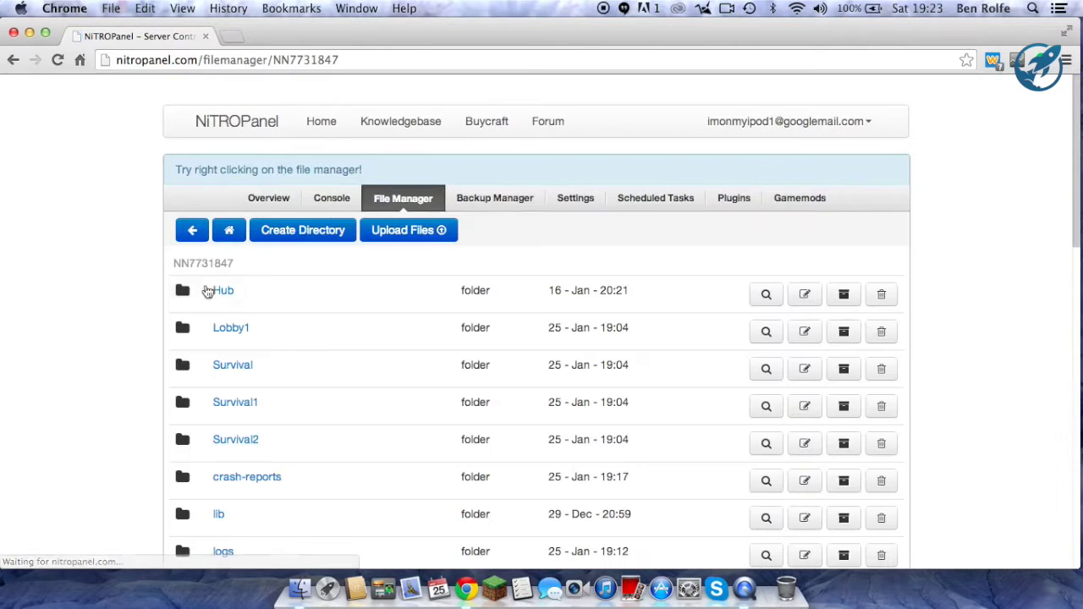
# Upload world.zip from the Desktop through the file manager's Upload Files dialog.
pyautogui.scroll(-1, 259, 404)
pyautogui.scroll(-3, 259, 404)
pyautogui.scroll(-3, 260, 405)
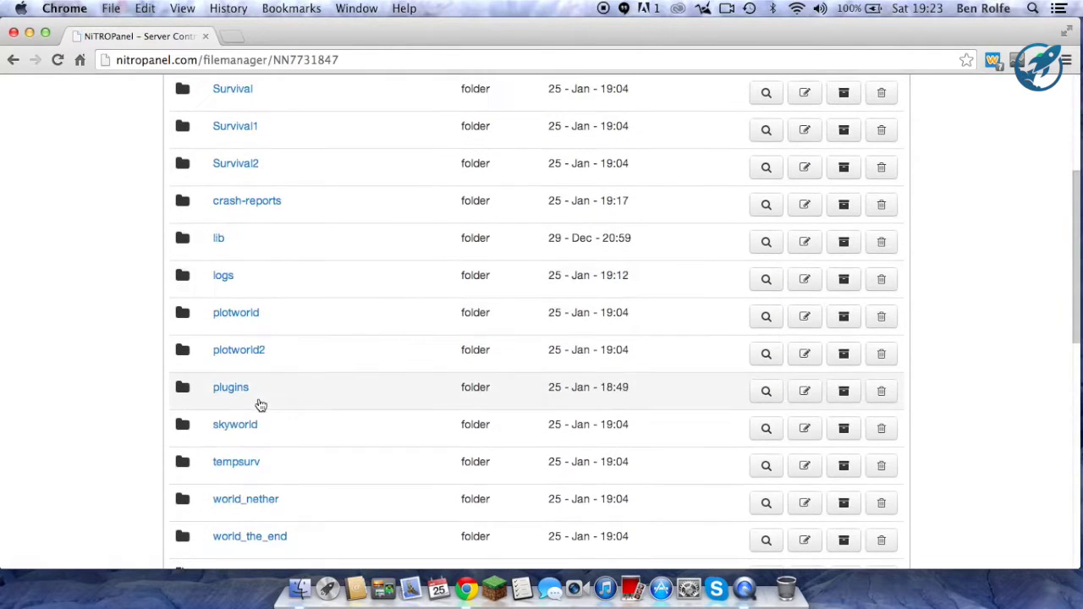
pyautogui.scroll(-2, 261, 405)
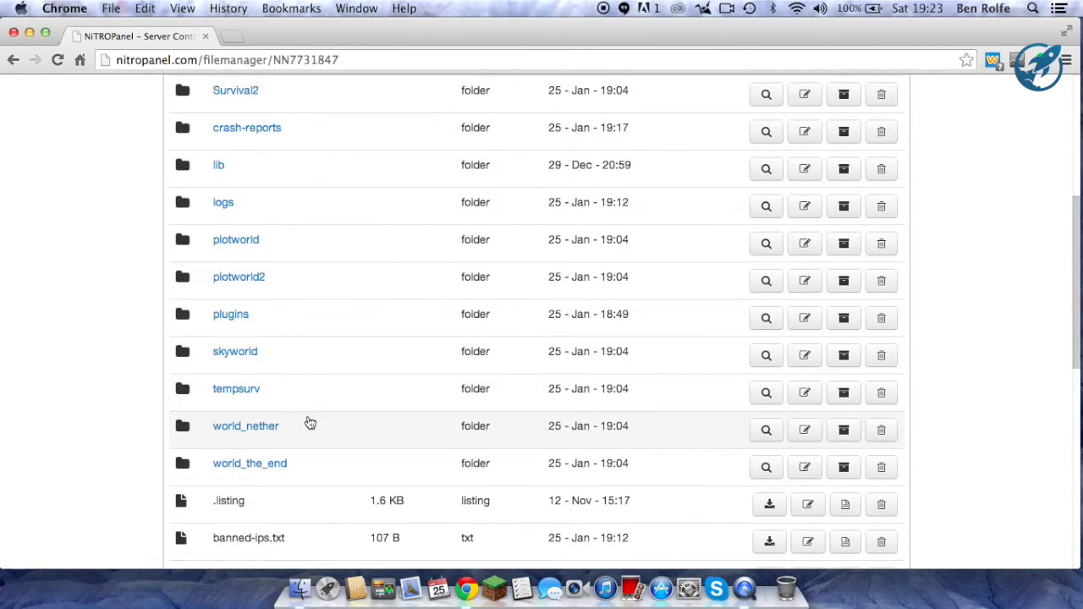
pyautogui.scroll(1, 310, 423)
pyautogui.scroll(2, 305, 419)
pyautogui.scroll(4, 304, 418)
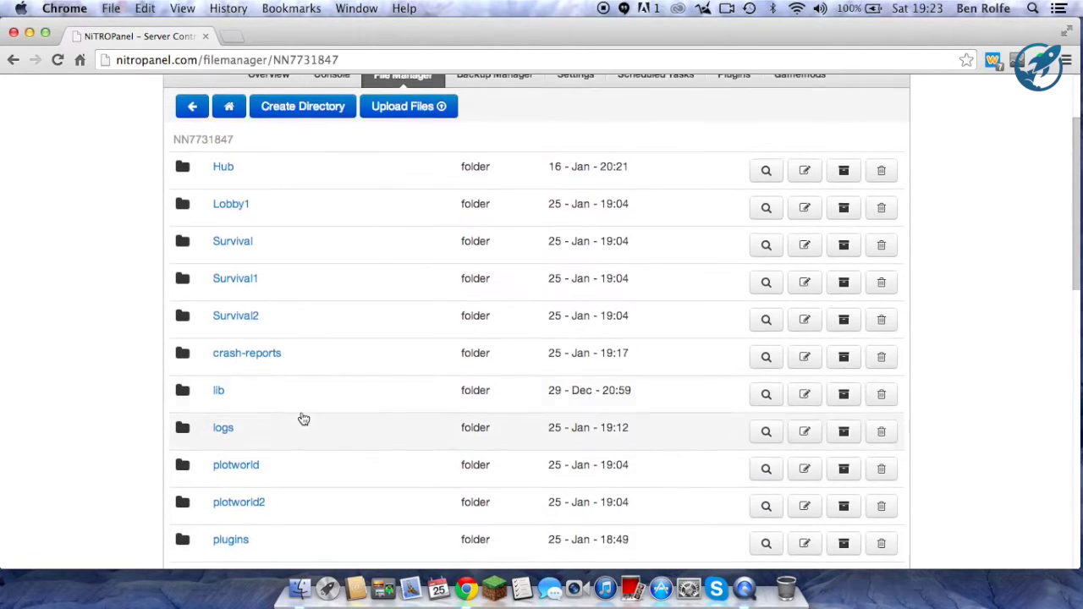
pyautogui.scroll(1, 305, 398)
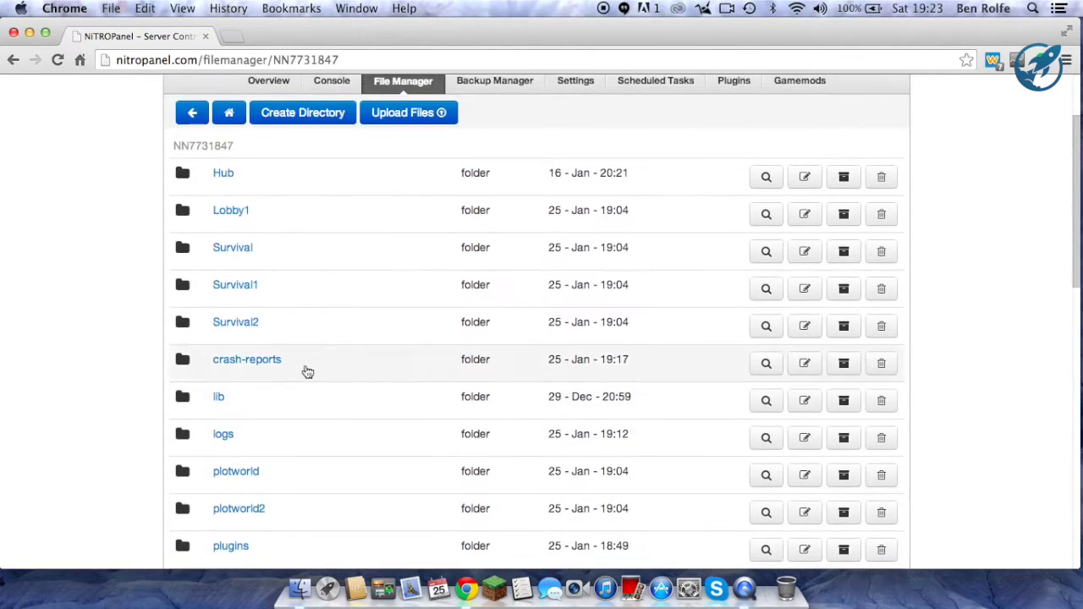
pyautogui.click(408, 115)
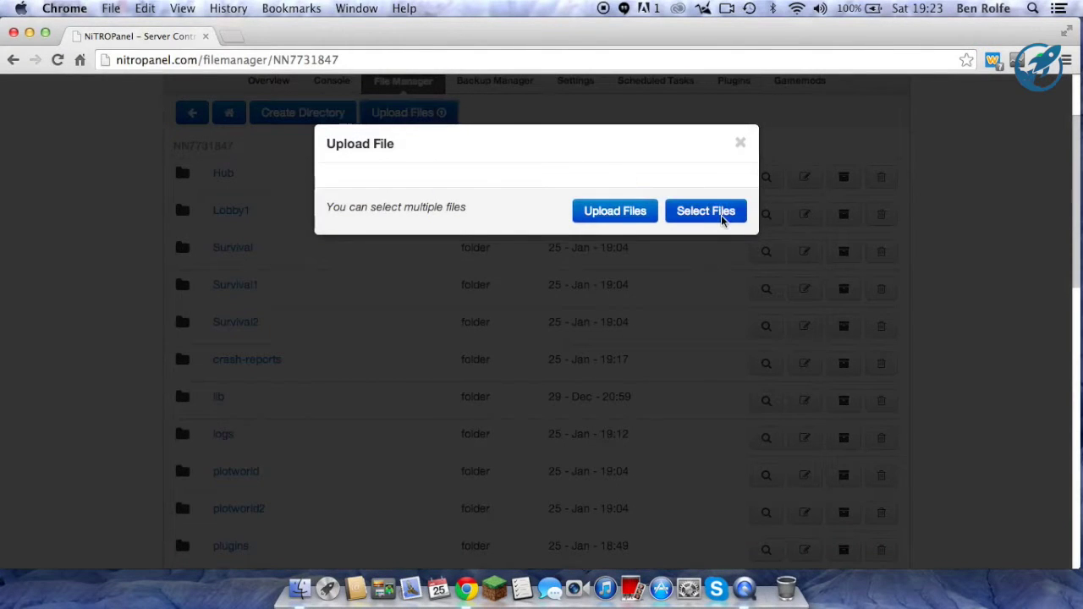
pyautogui.click(724, 220)
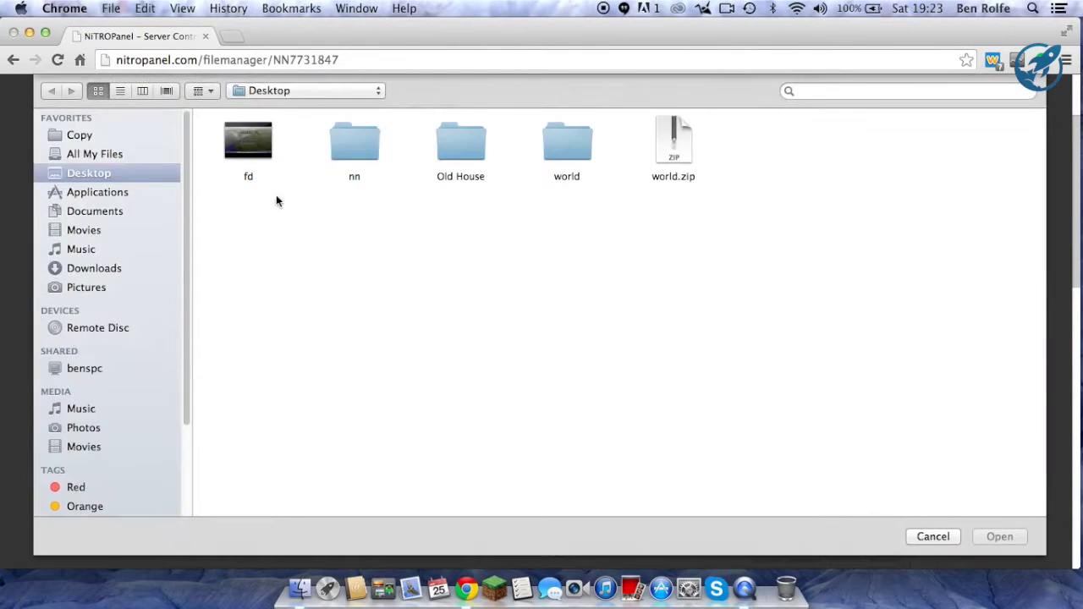
pyautogui.doubleClick(669, 180)
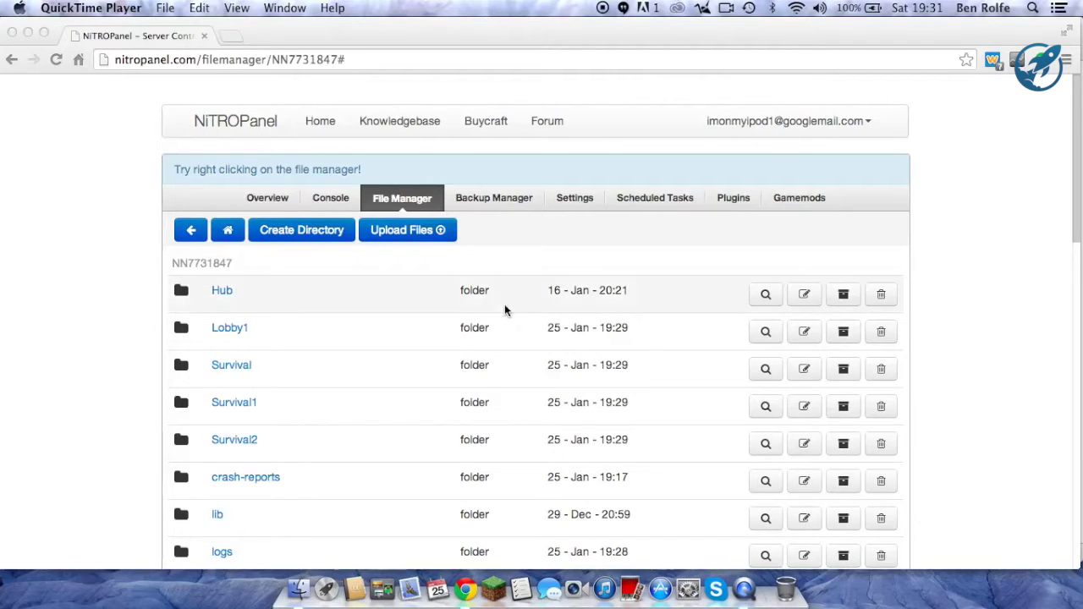
# Reload the file manager and scroll down to find the uploaded world.zip.
pyautogui.scroll(-2, 498, 312)
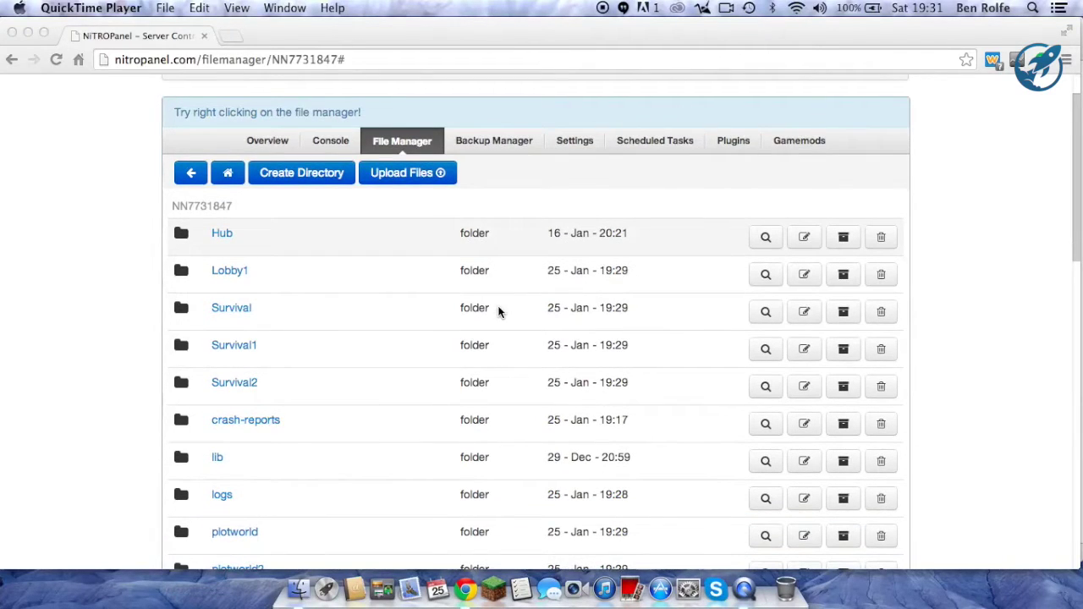
pyautogui.scroll(-1, 499, 312)
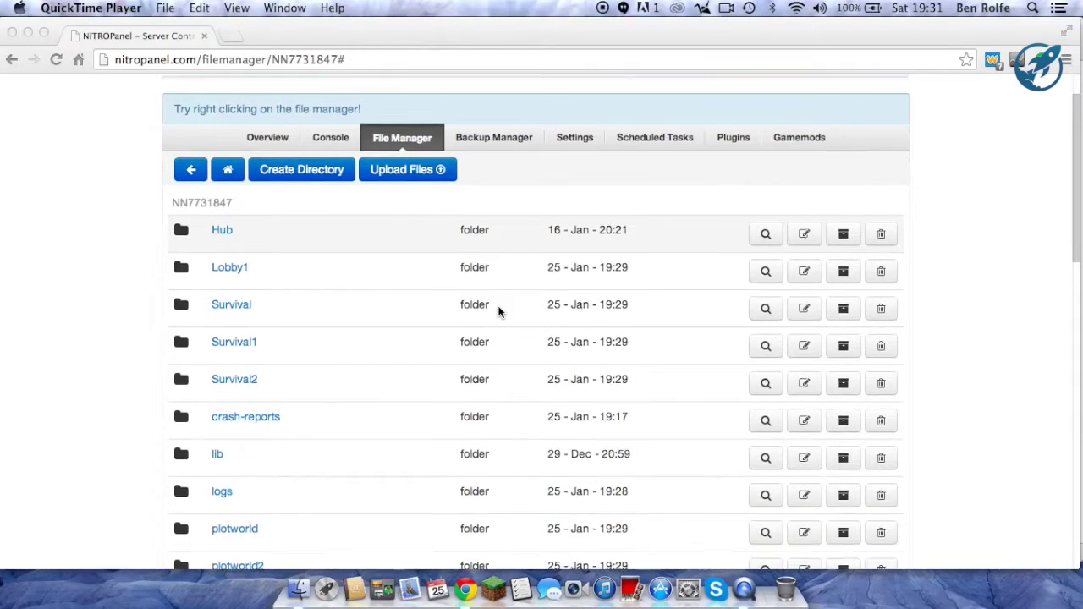
pyautogui.scroll(-3, 498, 312)
pyautogui.scroll(-8, 499, 312)
pyautogui.scroll(-2, 499, 313)
pyautogui.scroll(-5, 498, 312)
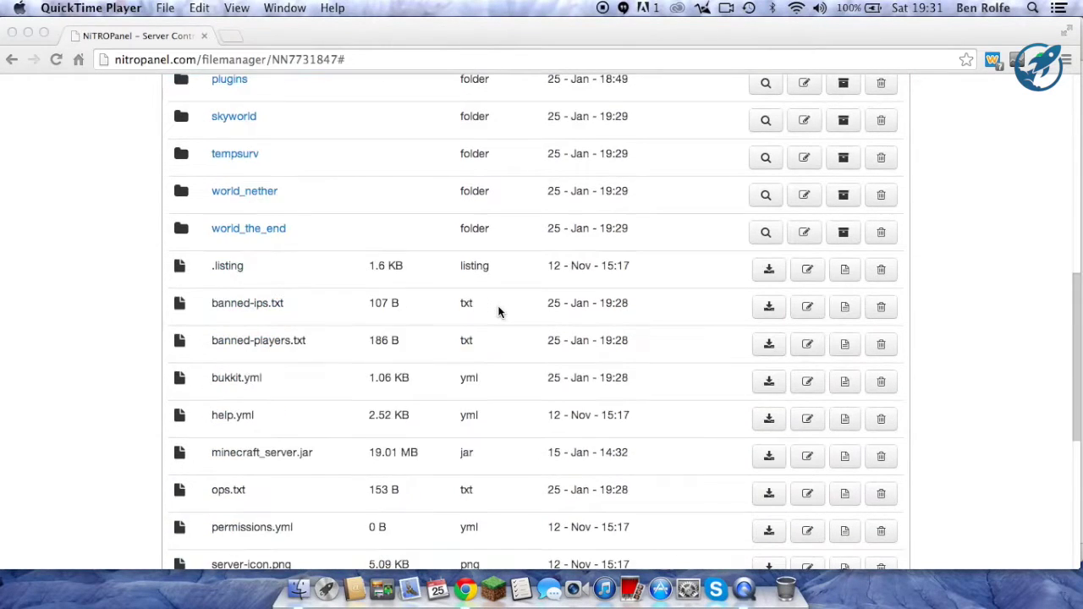
pyautogui.scroll(-5, 448, 297)
pyautogui.click(61, 57)
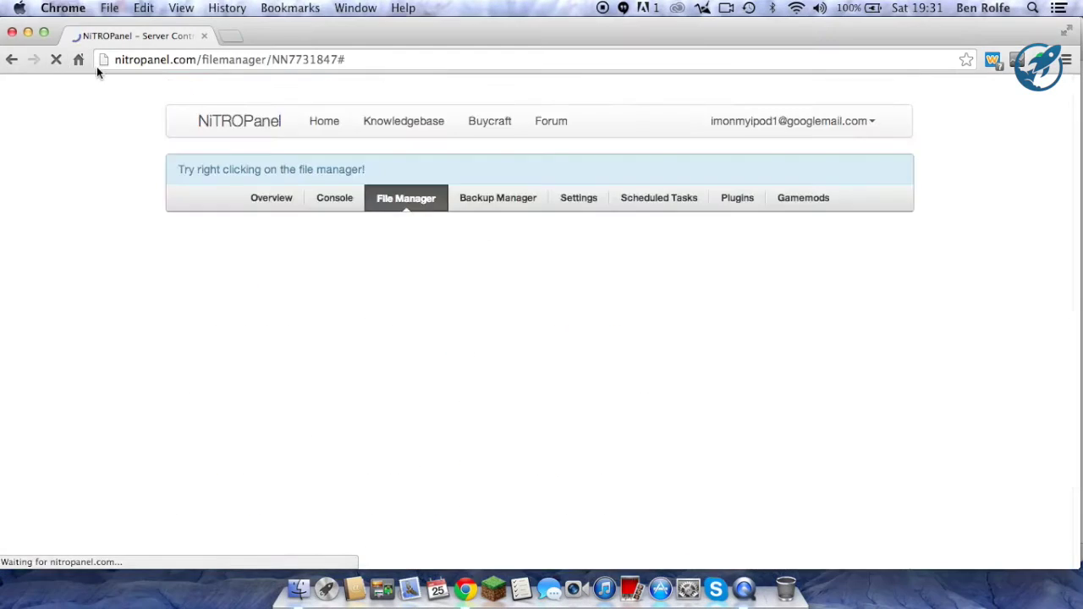
pyautogui.scroll(-5, 215, 124)
pyautogui.scroll(-4, 215, 123)
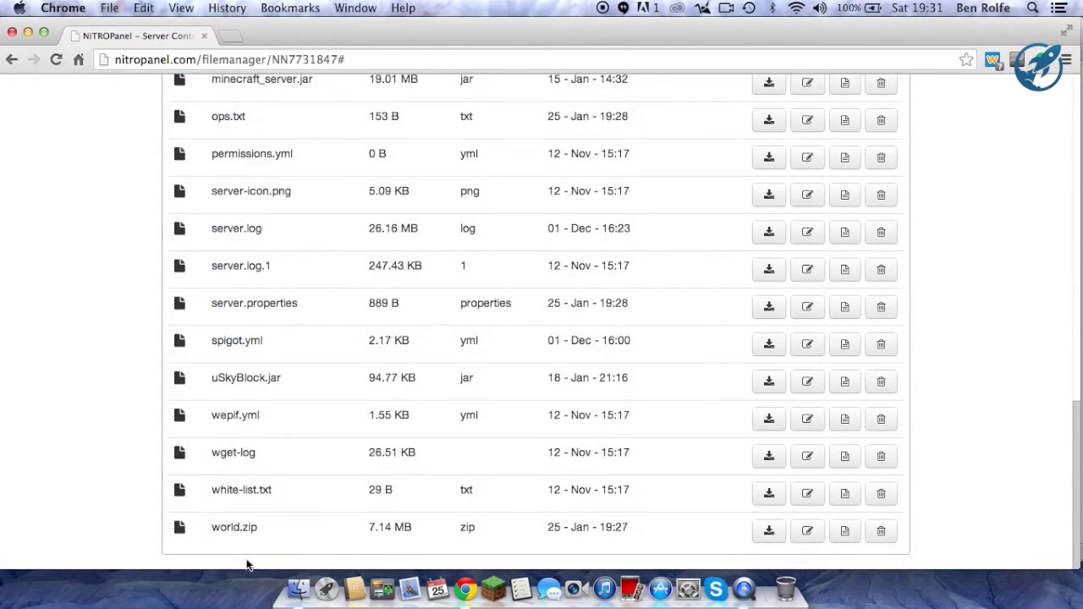
# Unzip world.zip on the server and reload the file listing.
pyautogui.rightClick(237, 528)
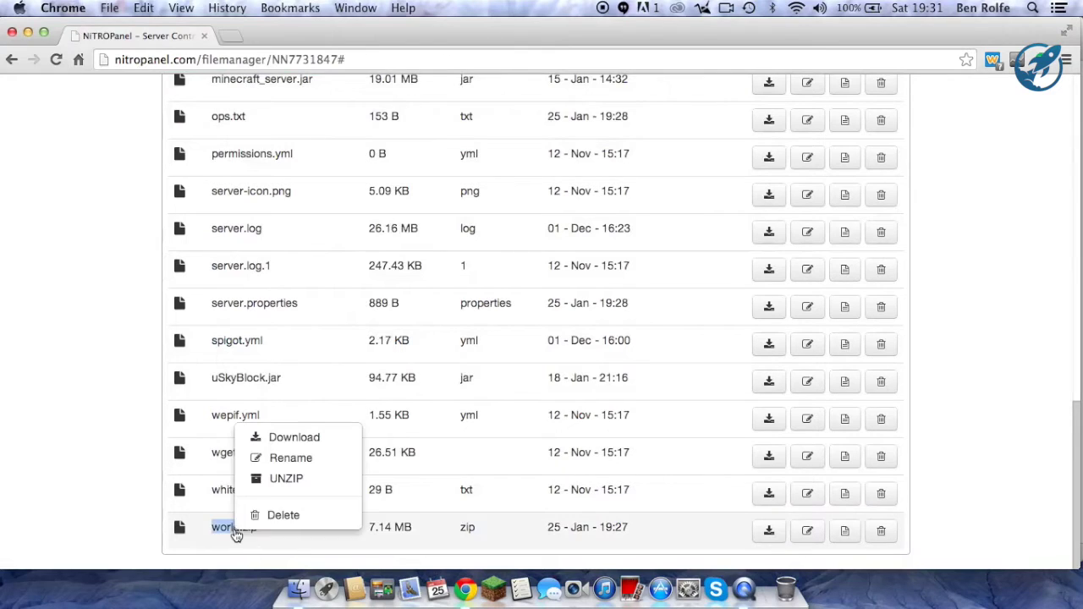
pyautogui.click(322, 482)
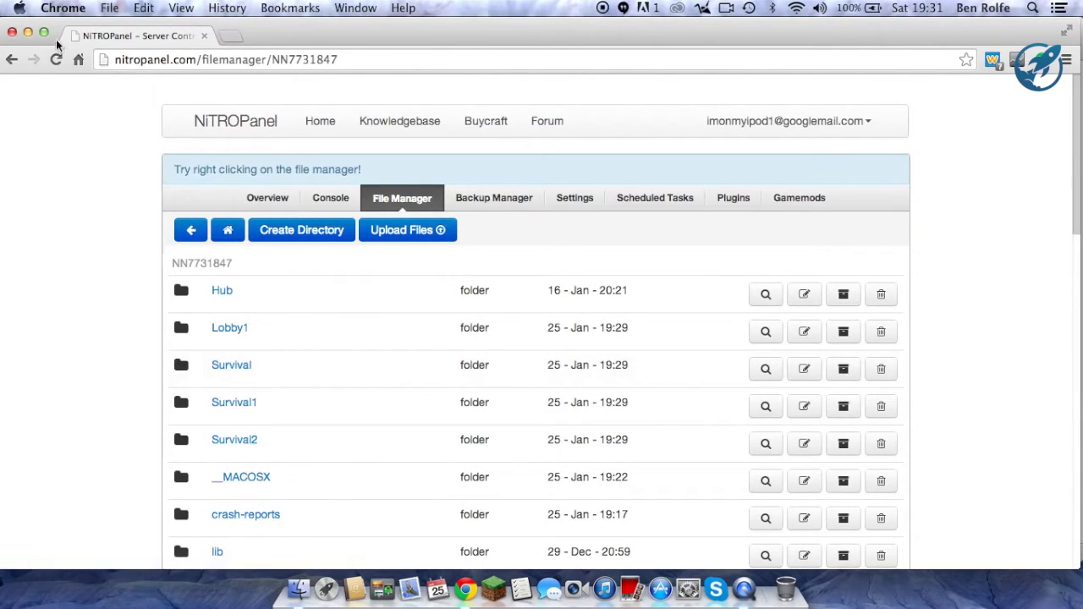
pyautogui.click(54, 61)
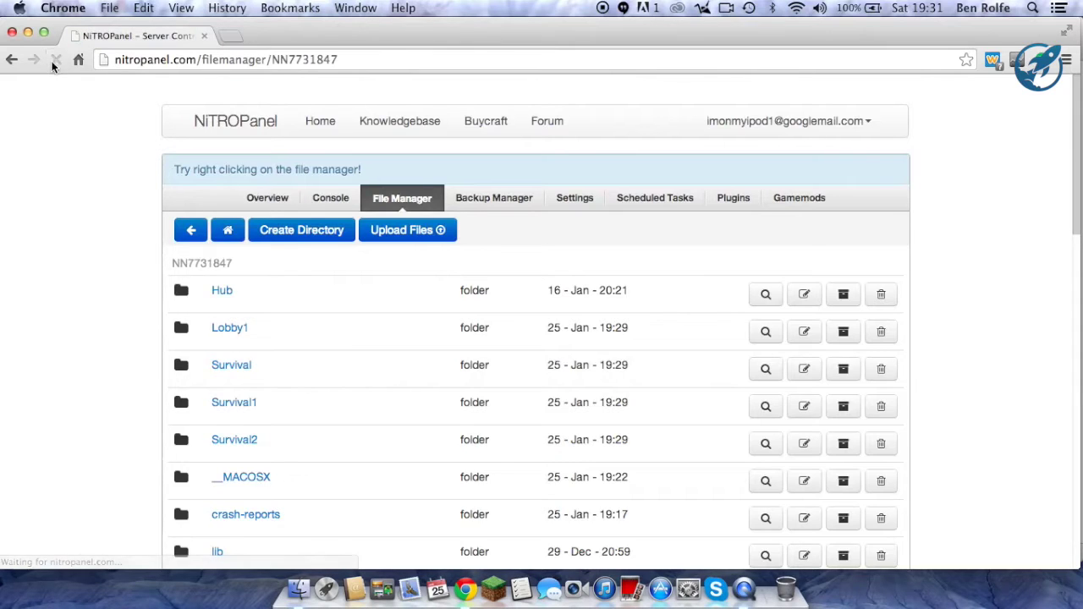
pyautogui.scroll(-1, 72, 92)
pyautogui.scroll(-3, 72, 92)
pyautogui.scroll(-4, 72, 92)
pyautogui.scroll(-3, 74, 97)
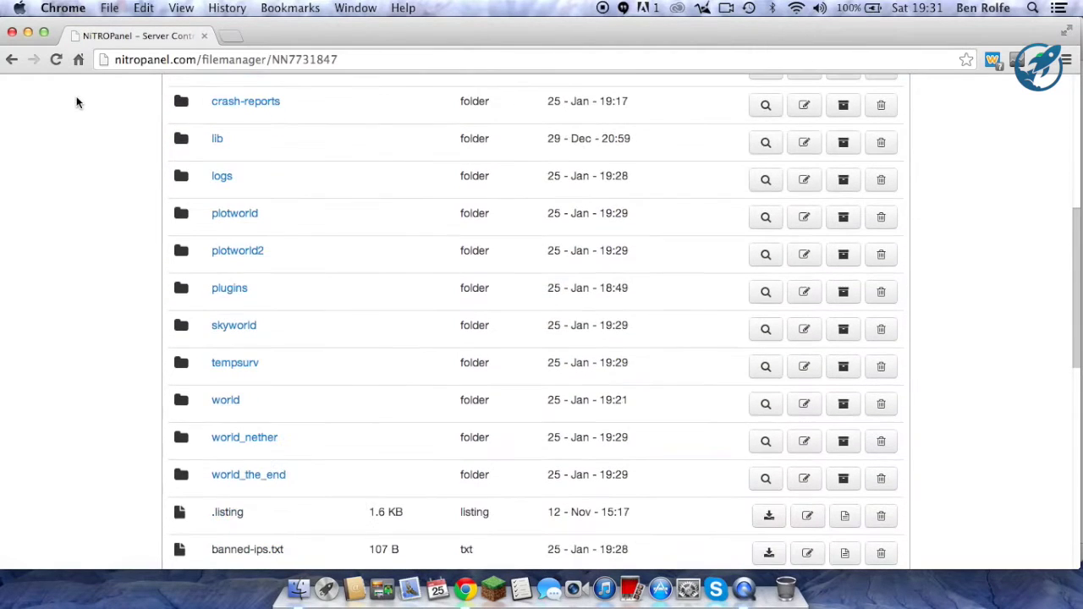
# Check the new world folder in the listing, then go back to the server overview.
pyautogui.click(242, 409)
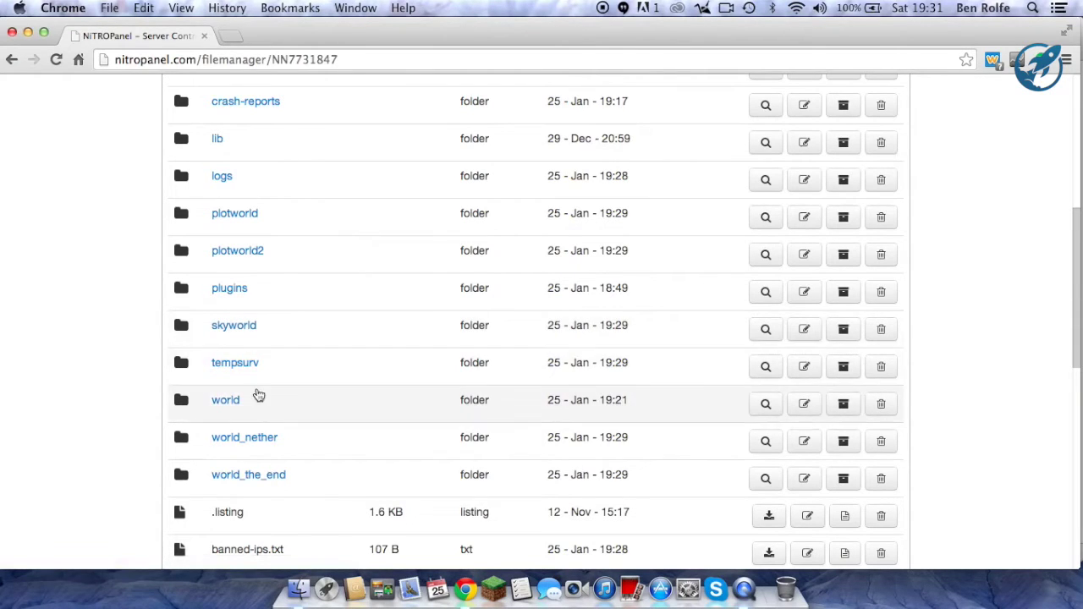
pyautogui.scroll(-2, 155, 376)
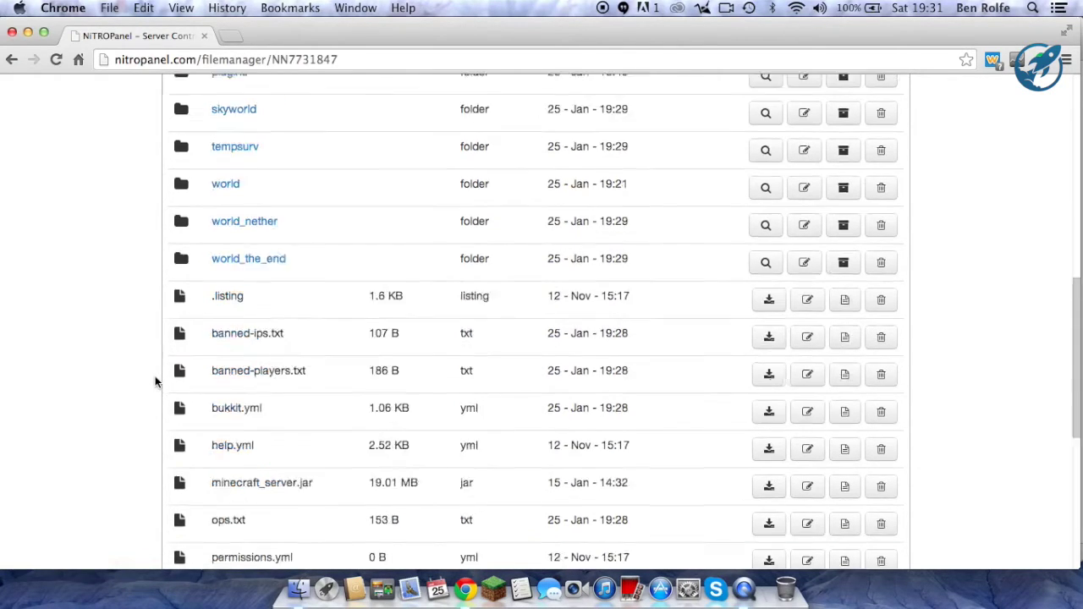
pyautogui.scroll(-5, 155, 376)
pyautogui.scroll(15, 158, 372)
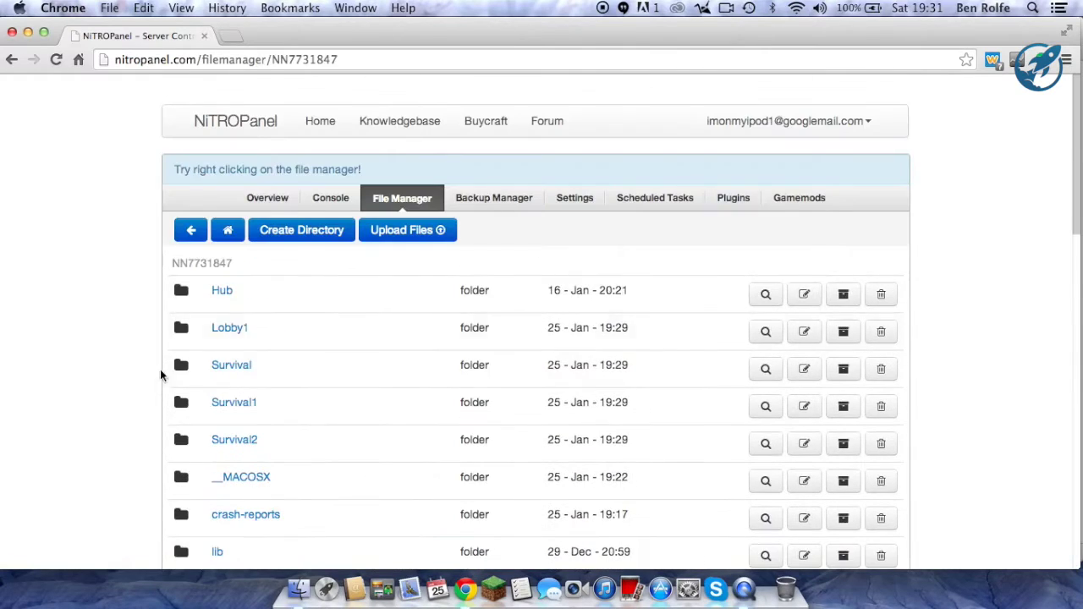
pyautogui.click(262, 198)
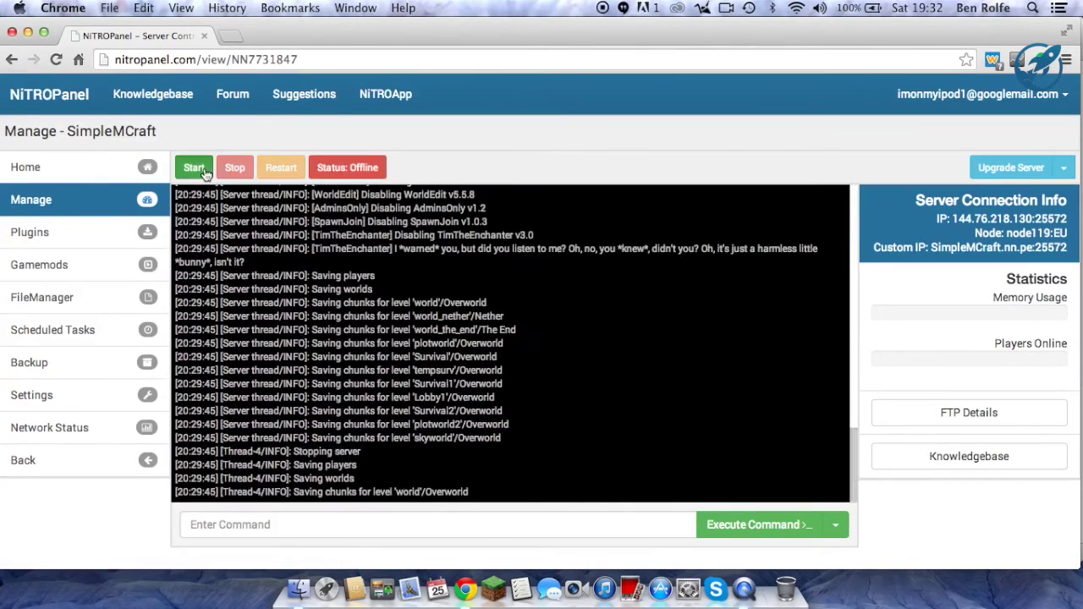
# Start the SimpleMCraft server and open the Minecraft launcher.
pyautogui.click(194, 167)
pyautogui.click(487, 582)
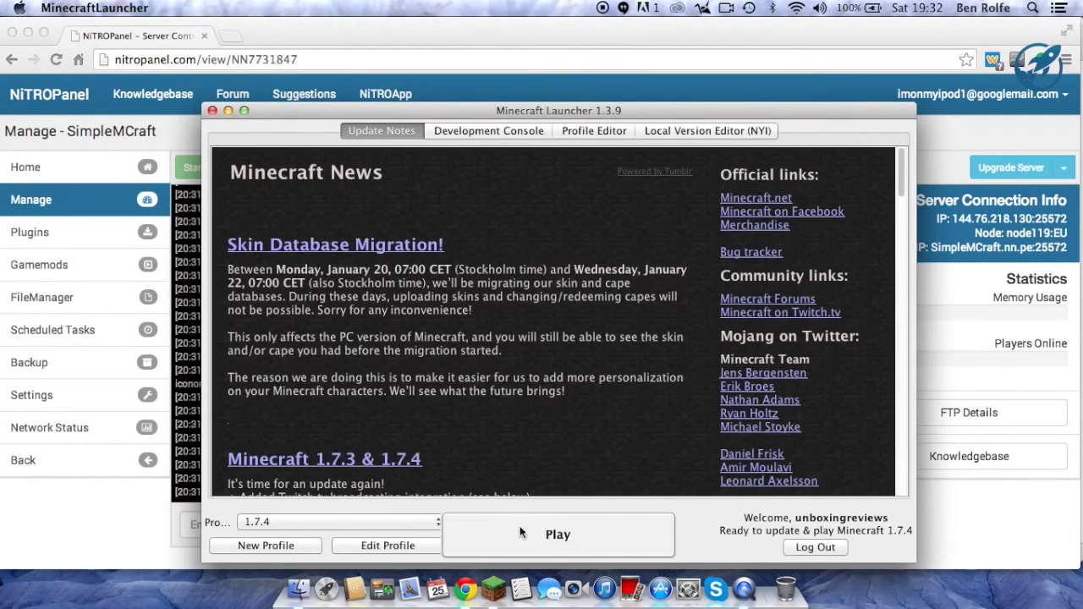
# Launch Minecraft 1.7.4 and join the first server in the Multiplayer list.
pyautogui.click(519, 526)
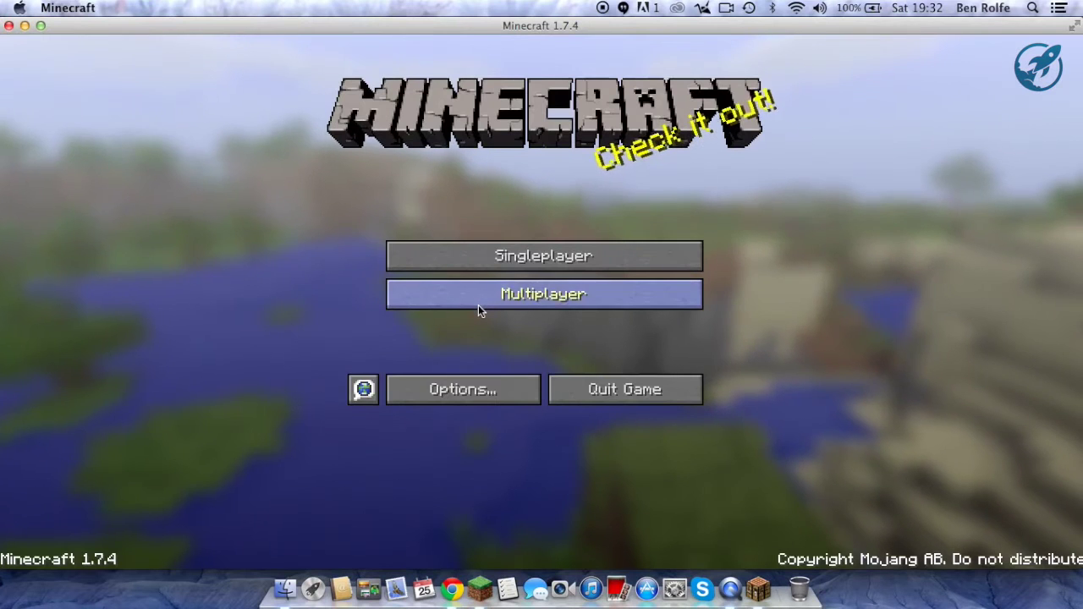
pyautogui.click(478, 303)
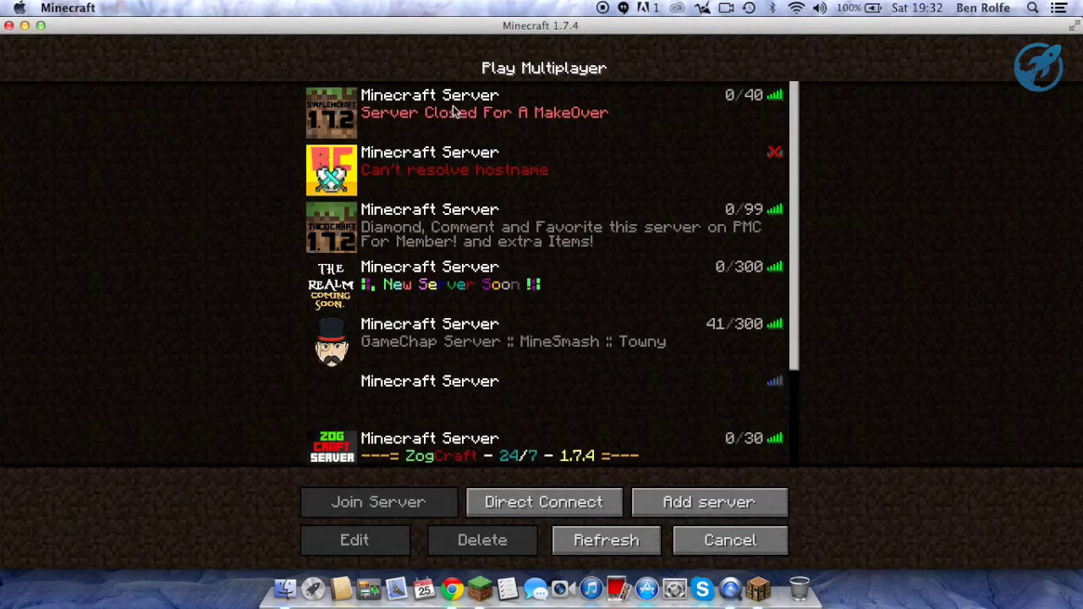
pyautogui.doubleClick(396, 113)
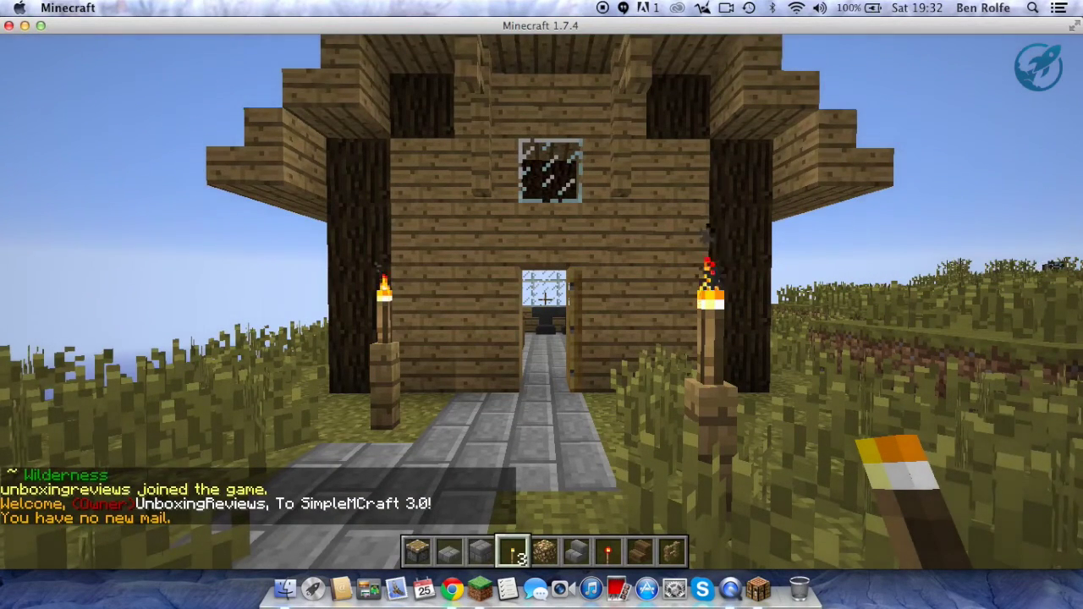
# Fly up over the wooden house's roof and descend onto the terraced grassy ground.
pyautogui.press('w')
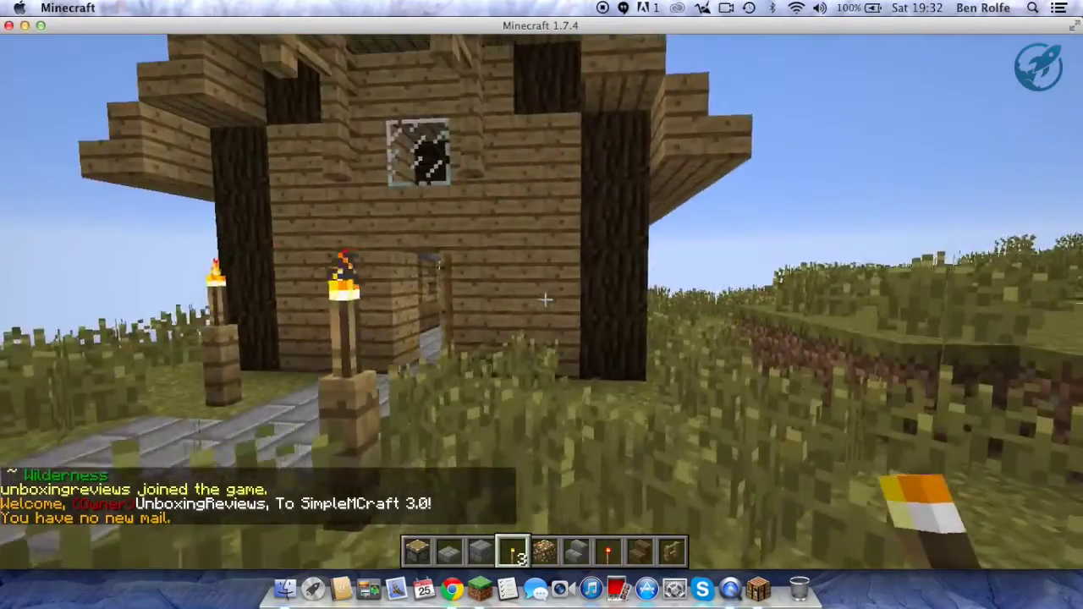
pyautogui.press('w')
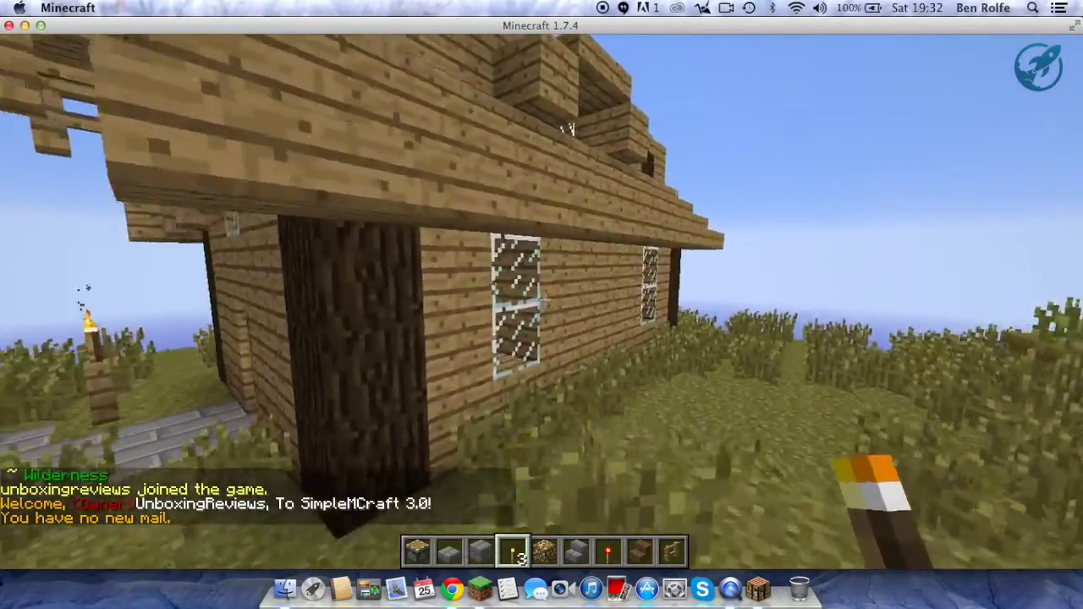
pyautogui.press('space')
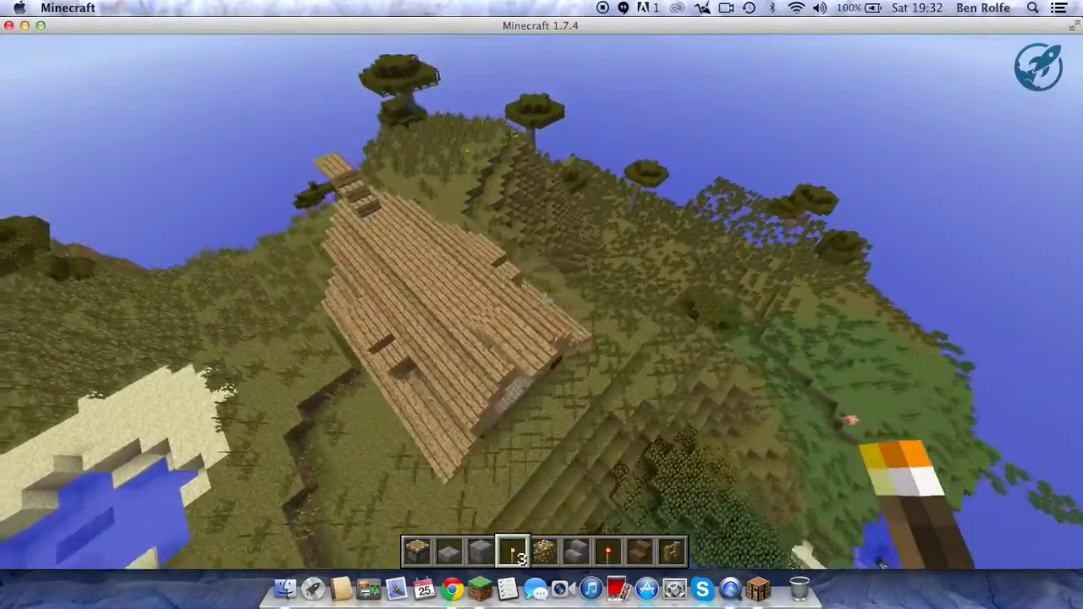
pyautogui.press('shift')
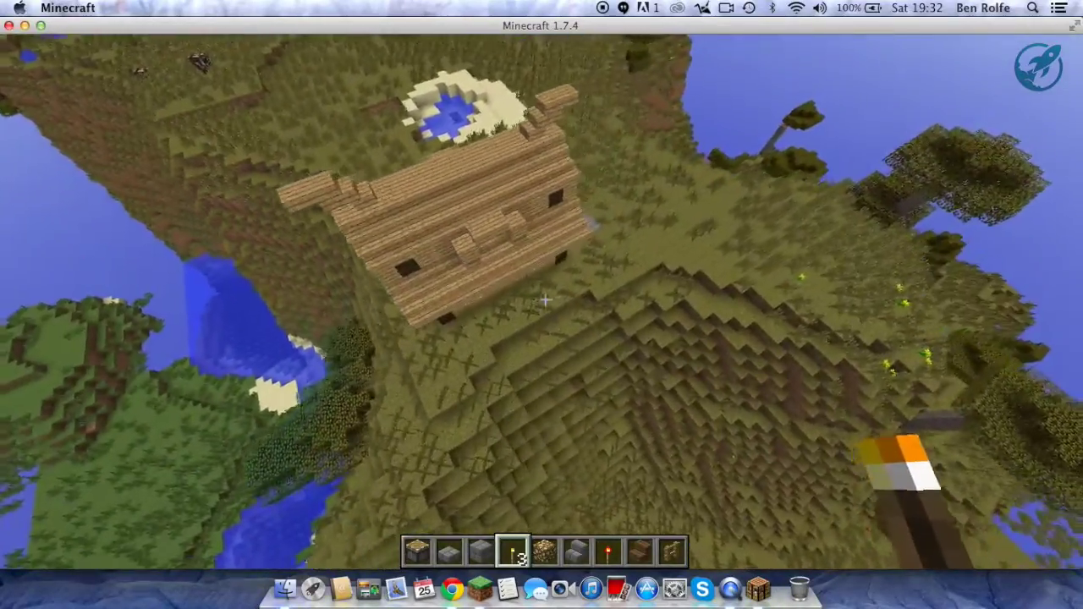
pyautogui.press('shift')
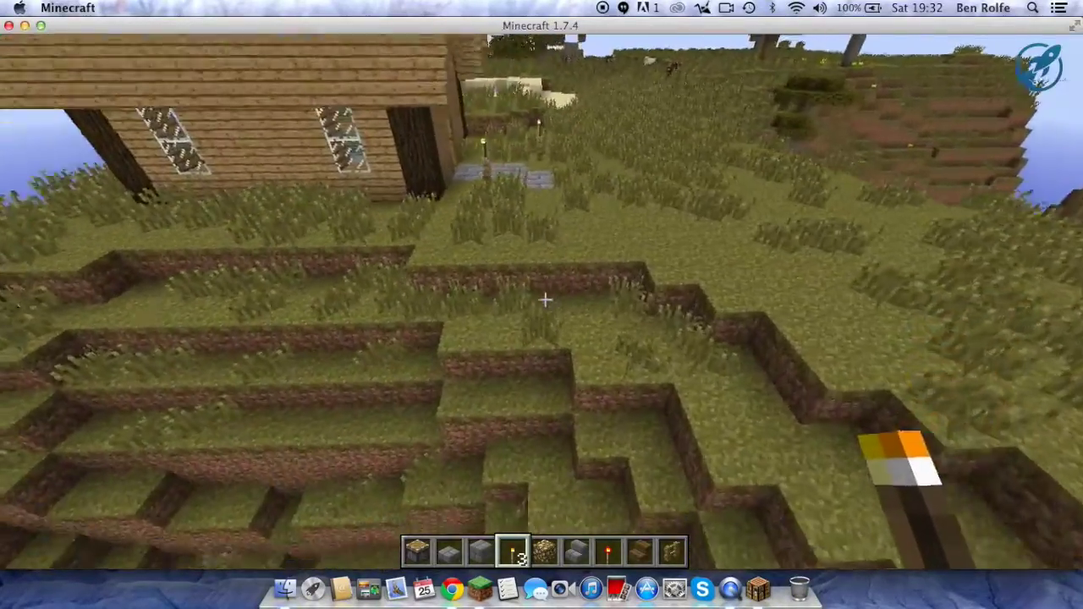
pyautogui.press('w')
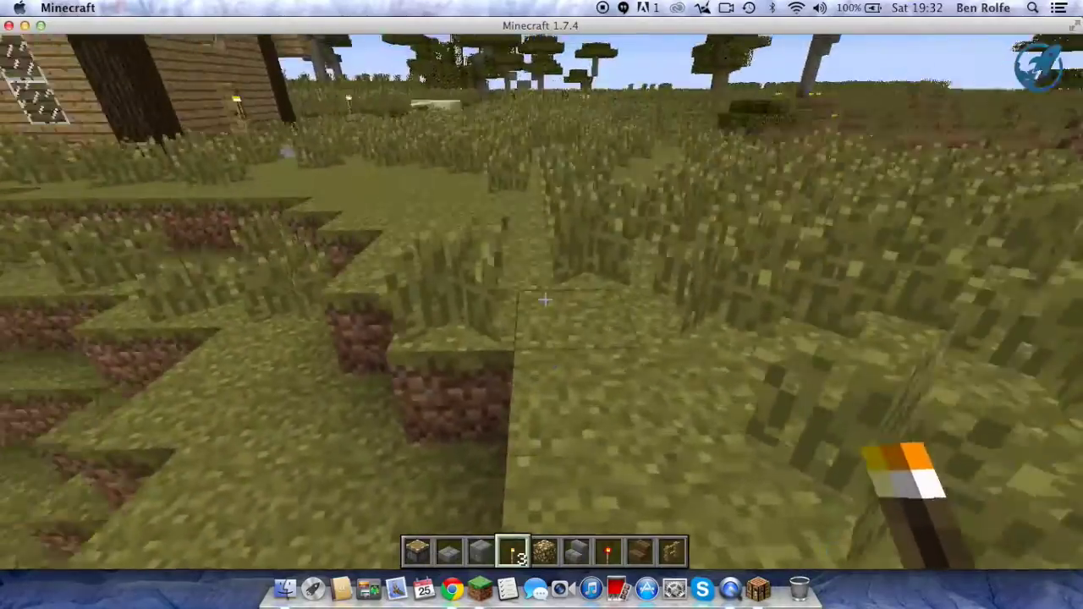
pyautogui.press('w')
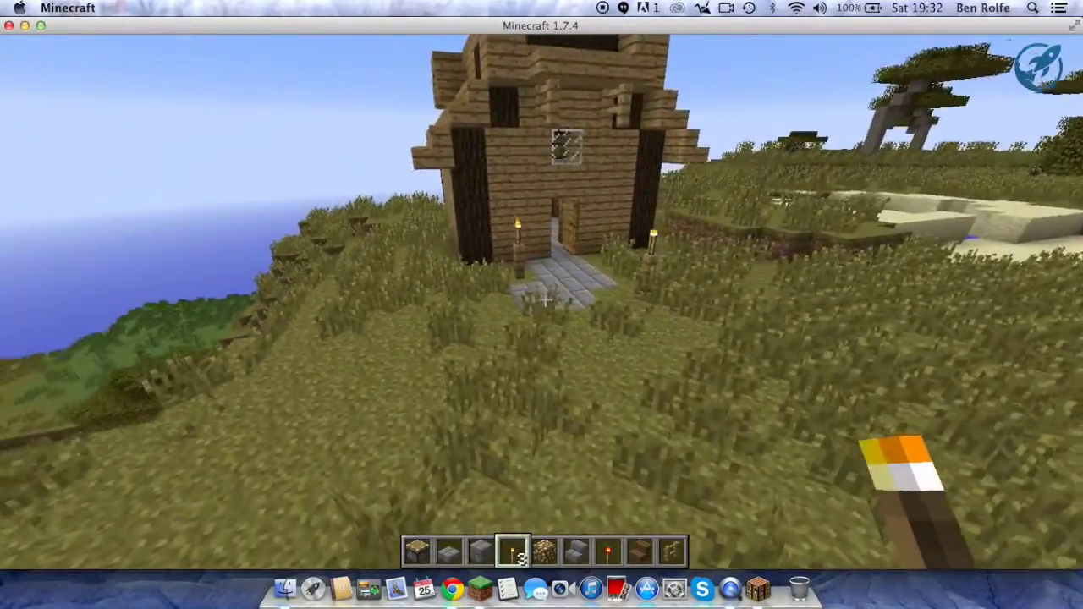
# Circle the house viewing its doorway, the savanna, ocean and sandy pond, ending in front.
pyautogui.press('s')
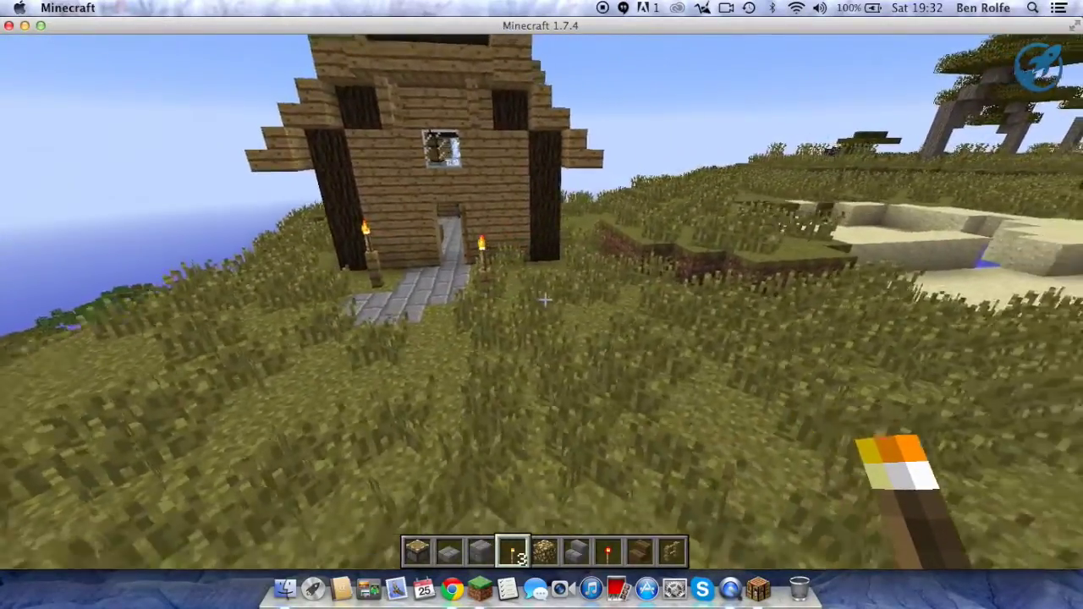
pyautogui.press('w')
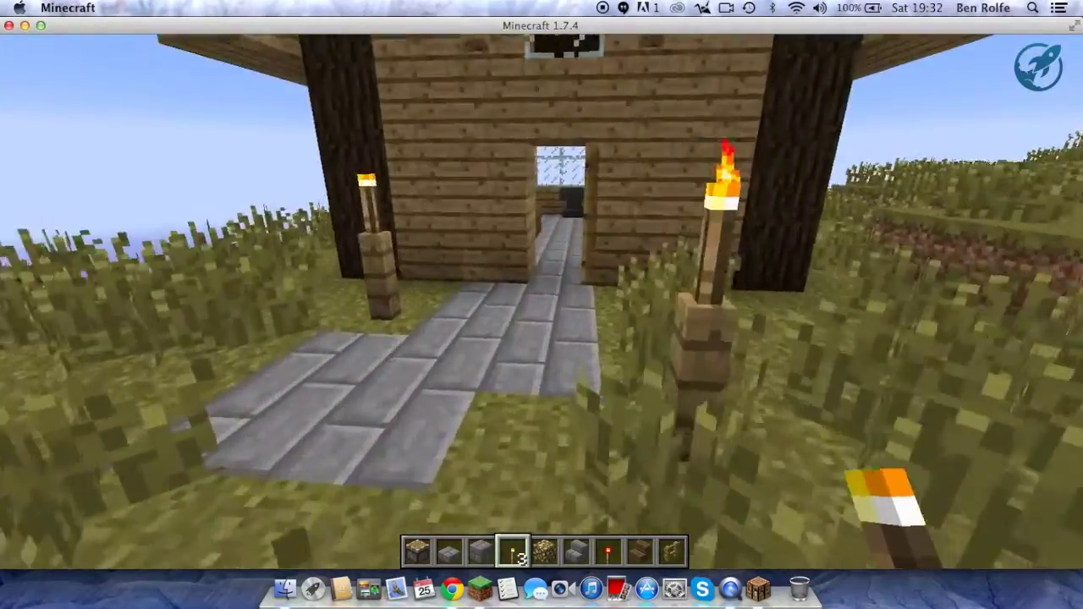
pyautogui.press('w')
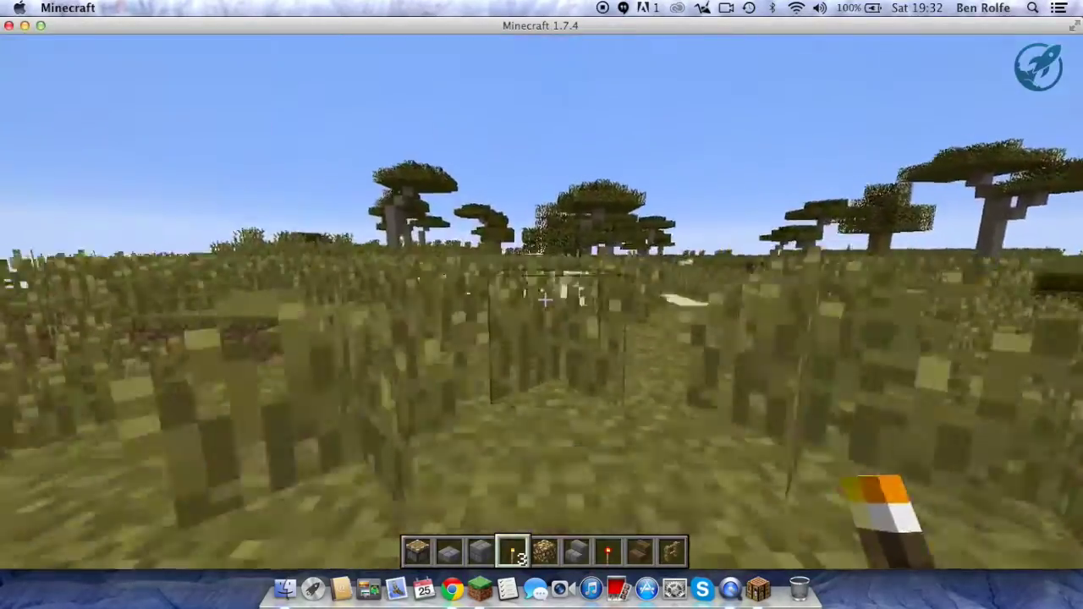
pyautogui.press('w')
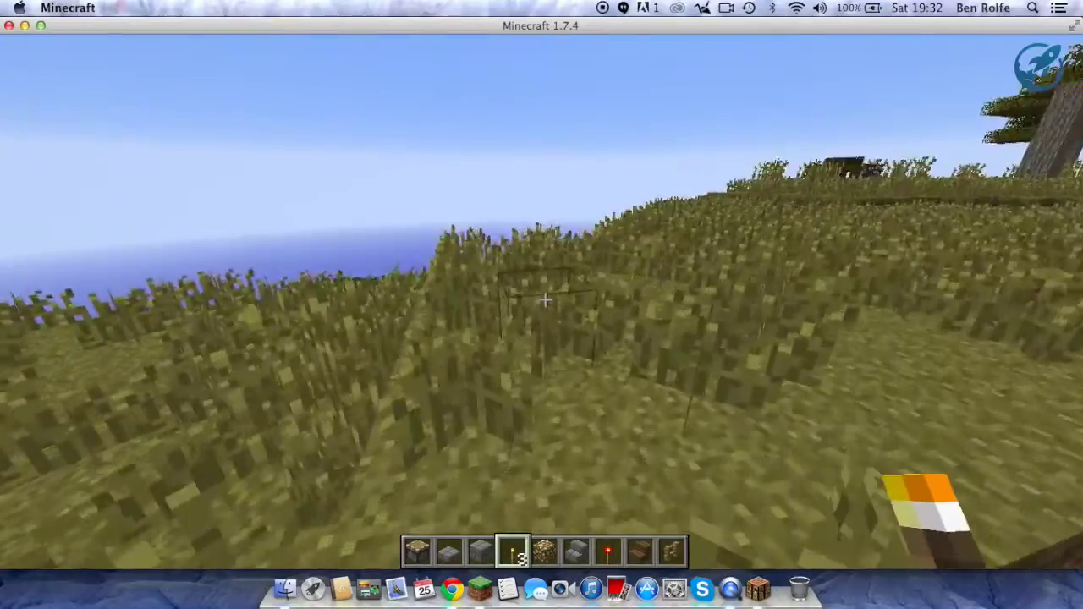
pyautogui.press('s')
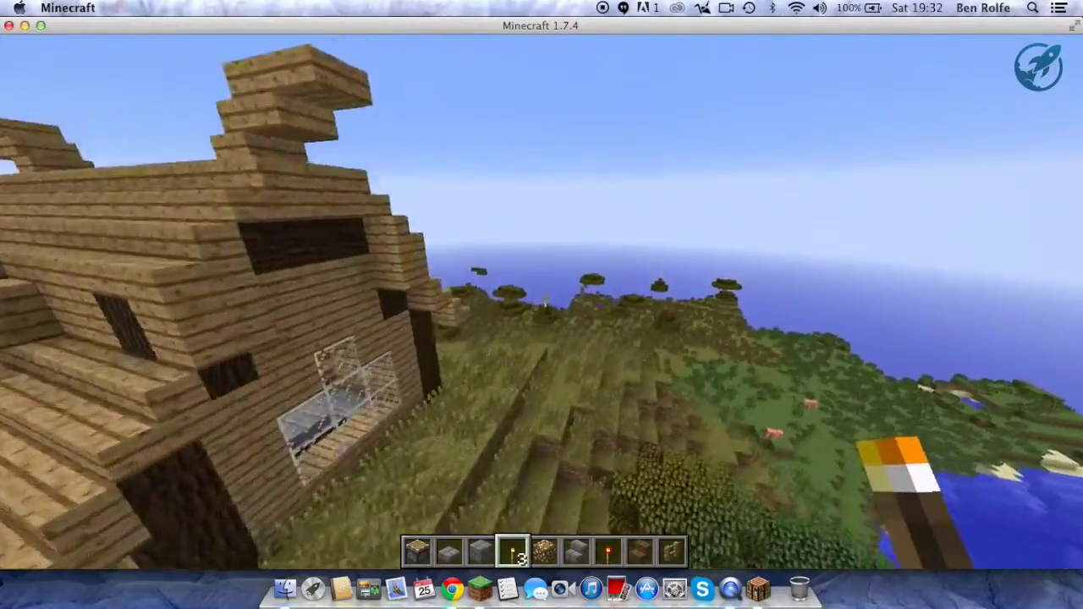
pyautogui.press('w')
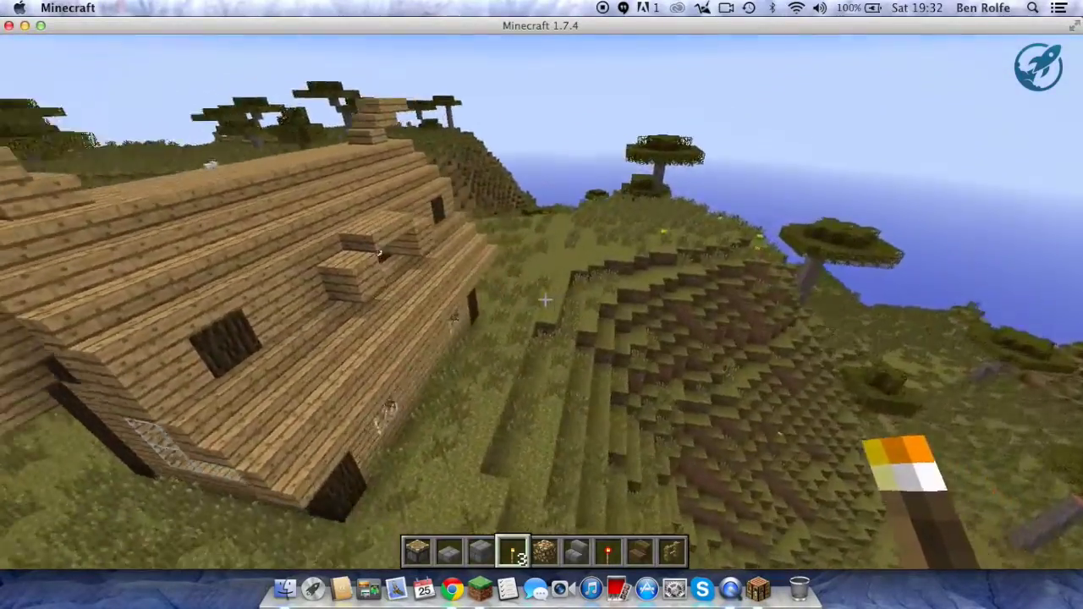
pyautogui.press('s')
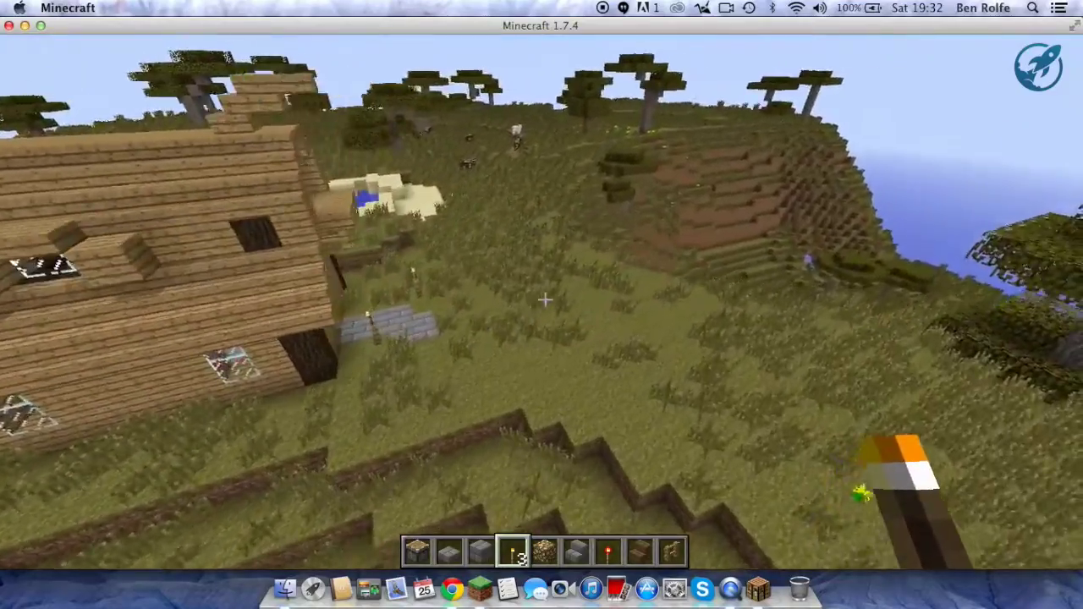
pyautogui.press('d')
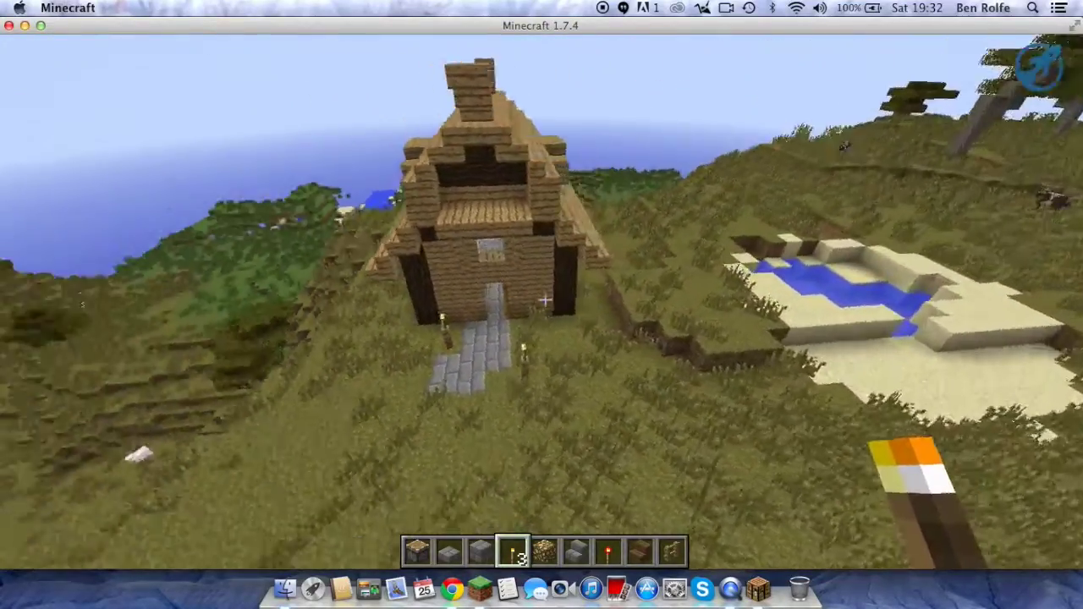
pyautogui.press('a')
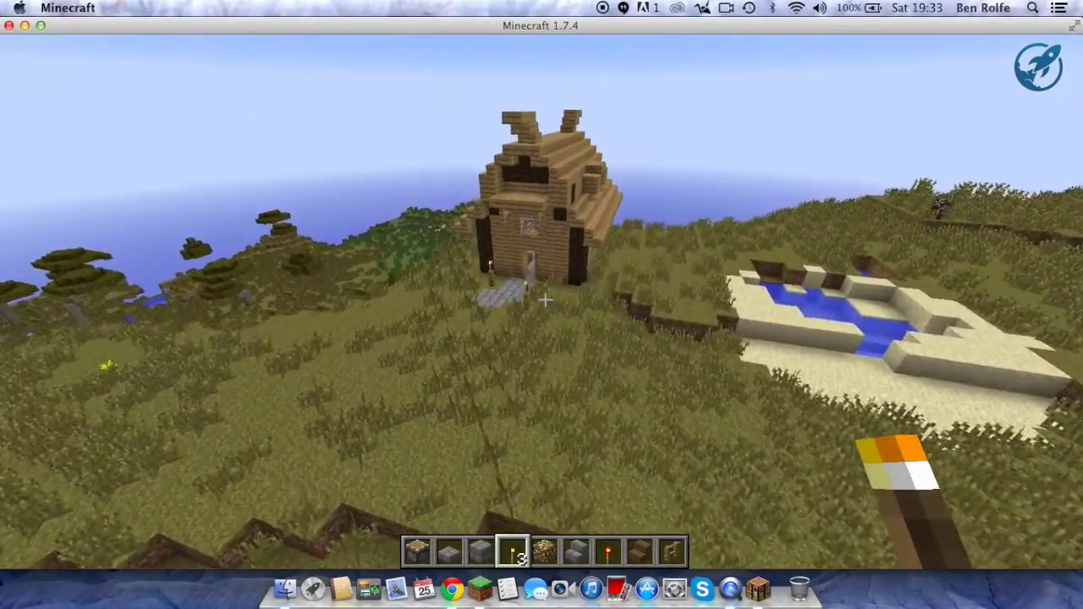
pyautogui.press('w')
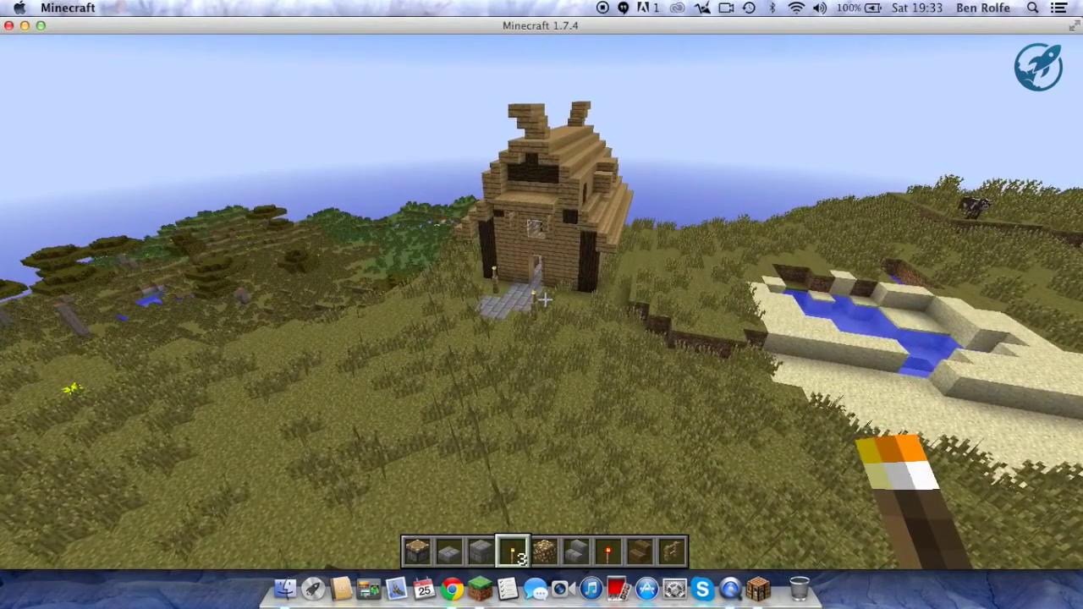